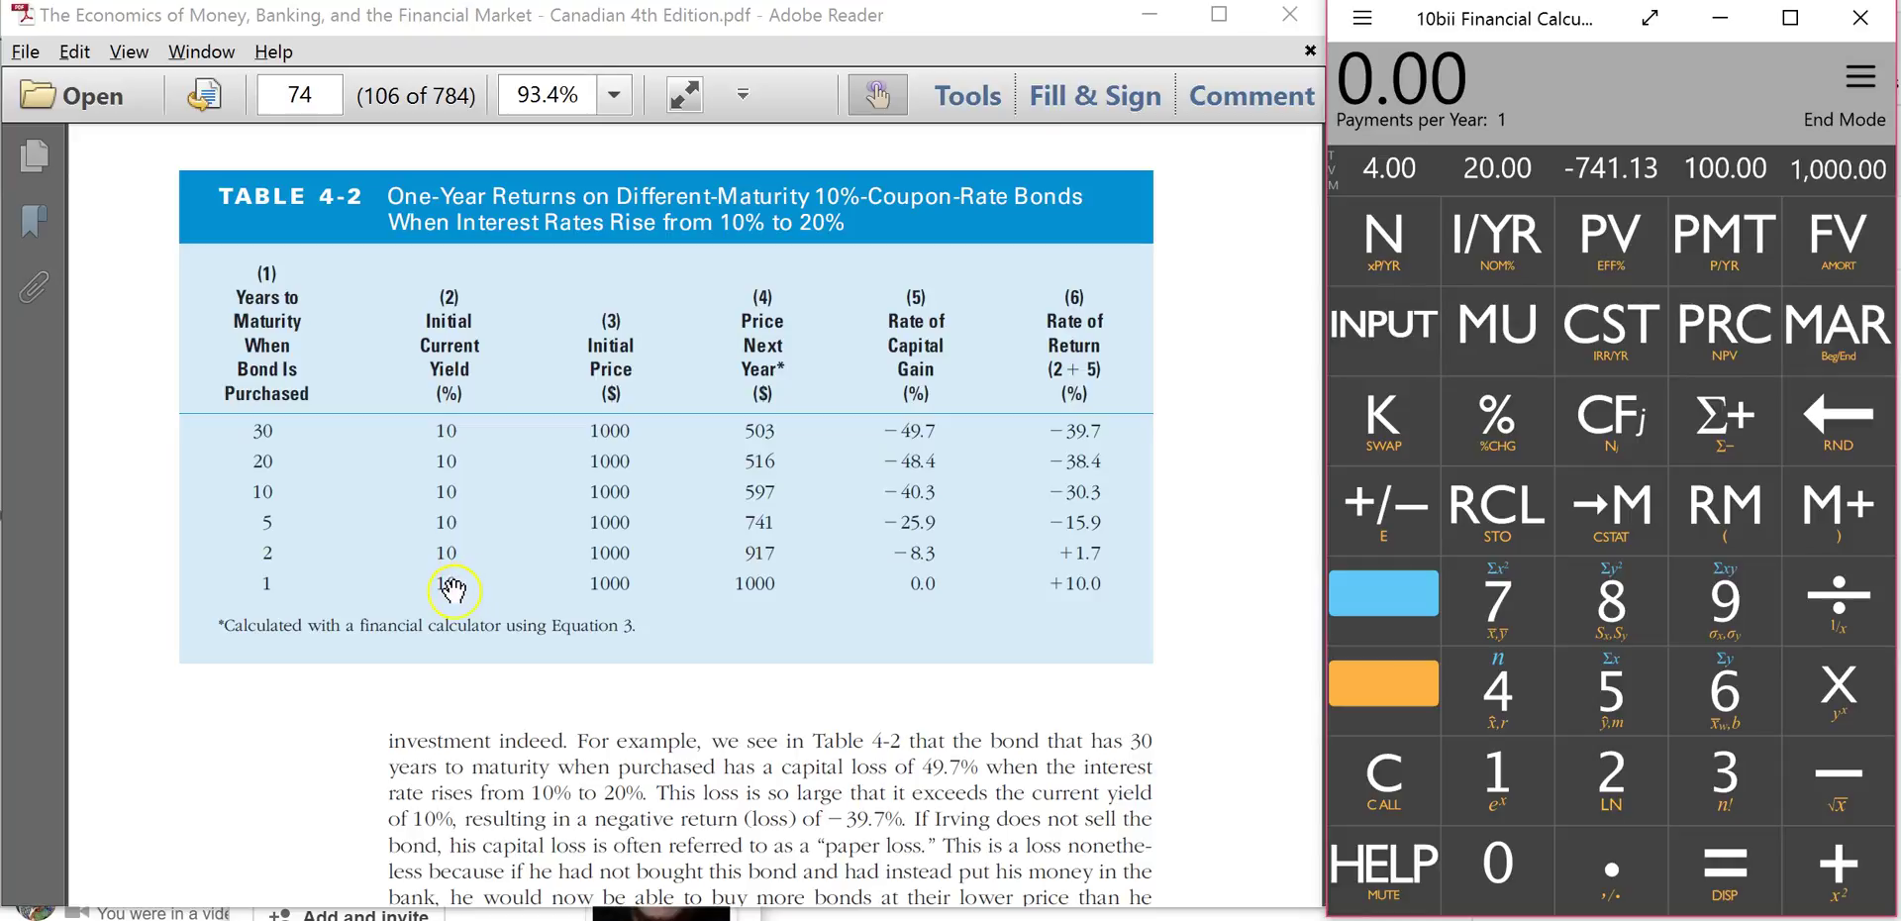
click(621, 592)
click(759, 443)
click(258, 560)
- Enter the bond's face value of 1,000 as the future value and its yearly coupon of 100 as the payment
click(1509, 759)
double_click(1511, 867)
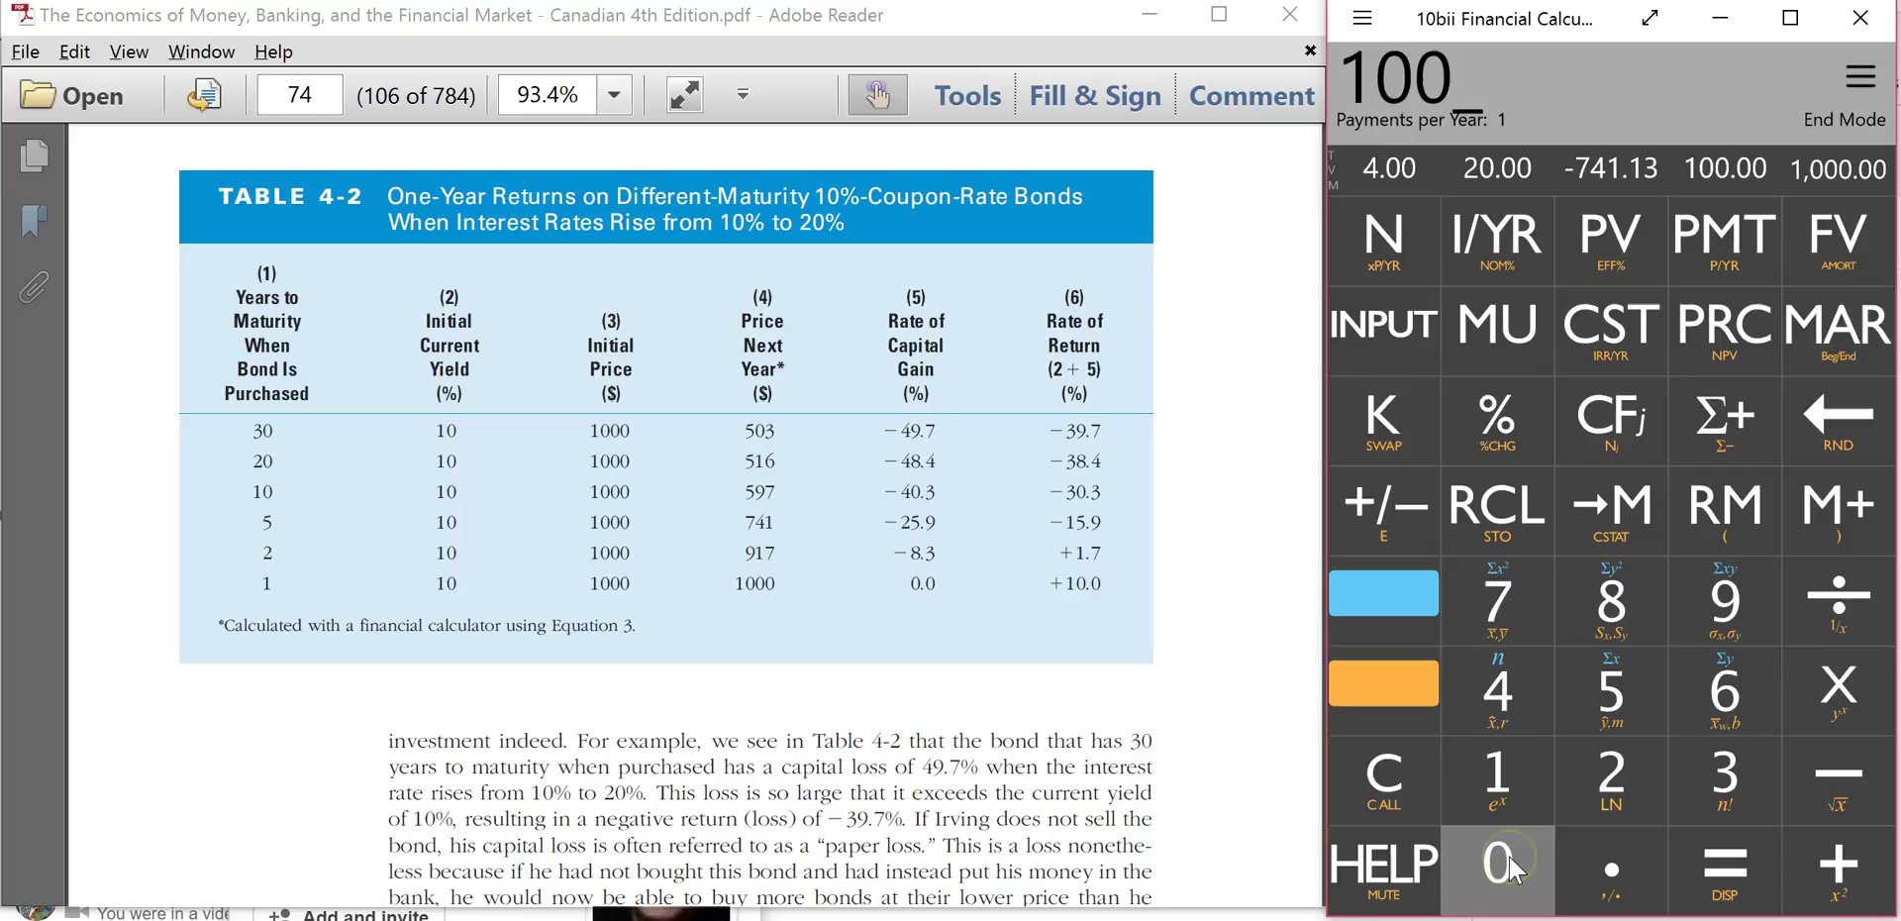
click(1511, 867)
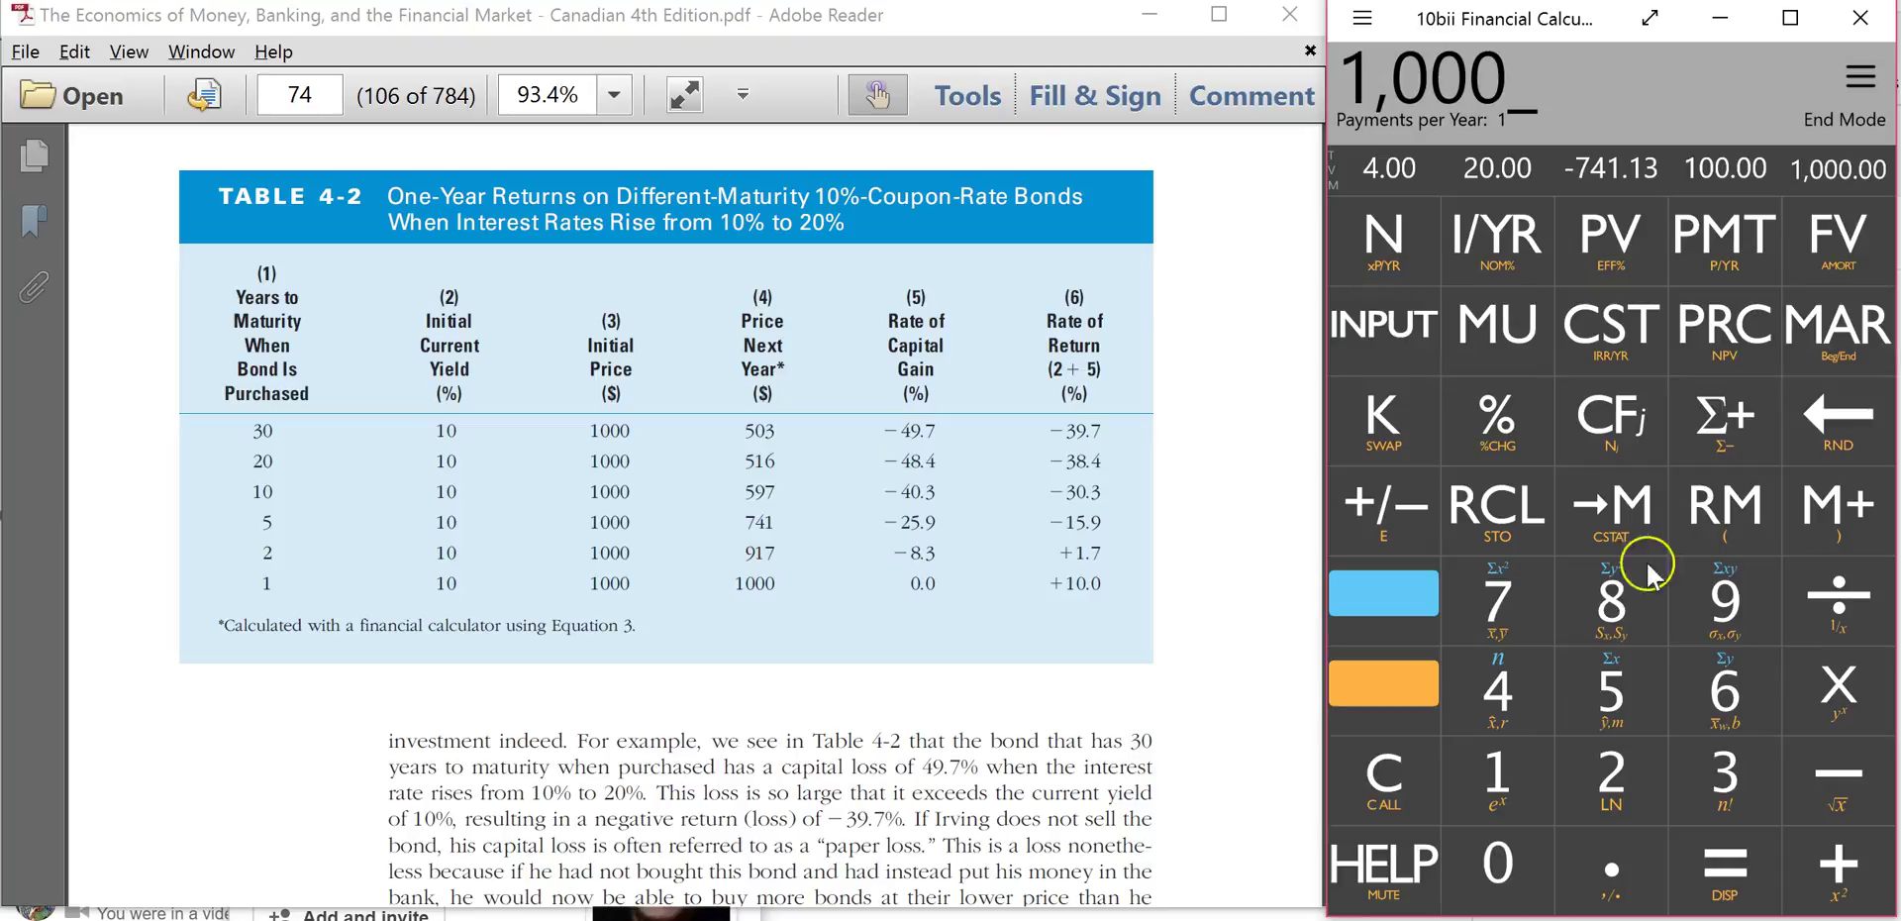
click(1844, 255)
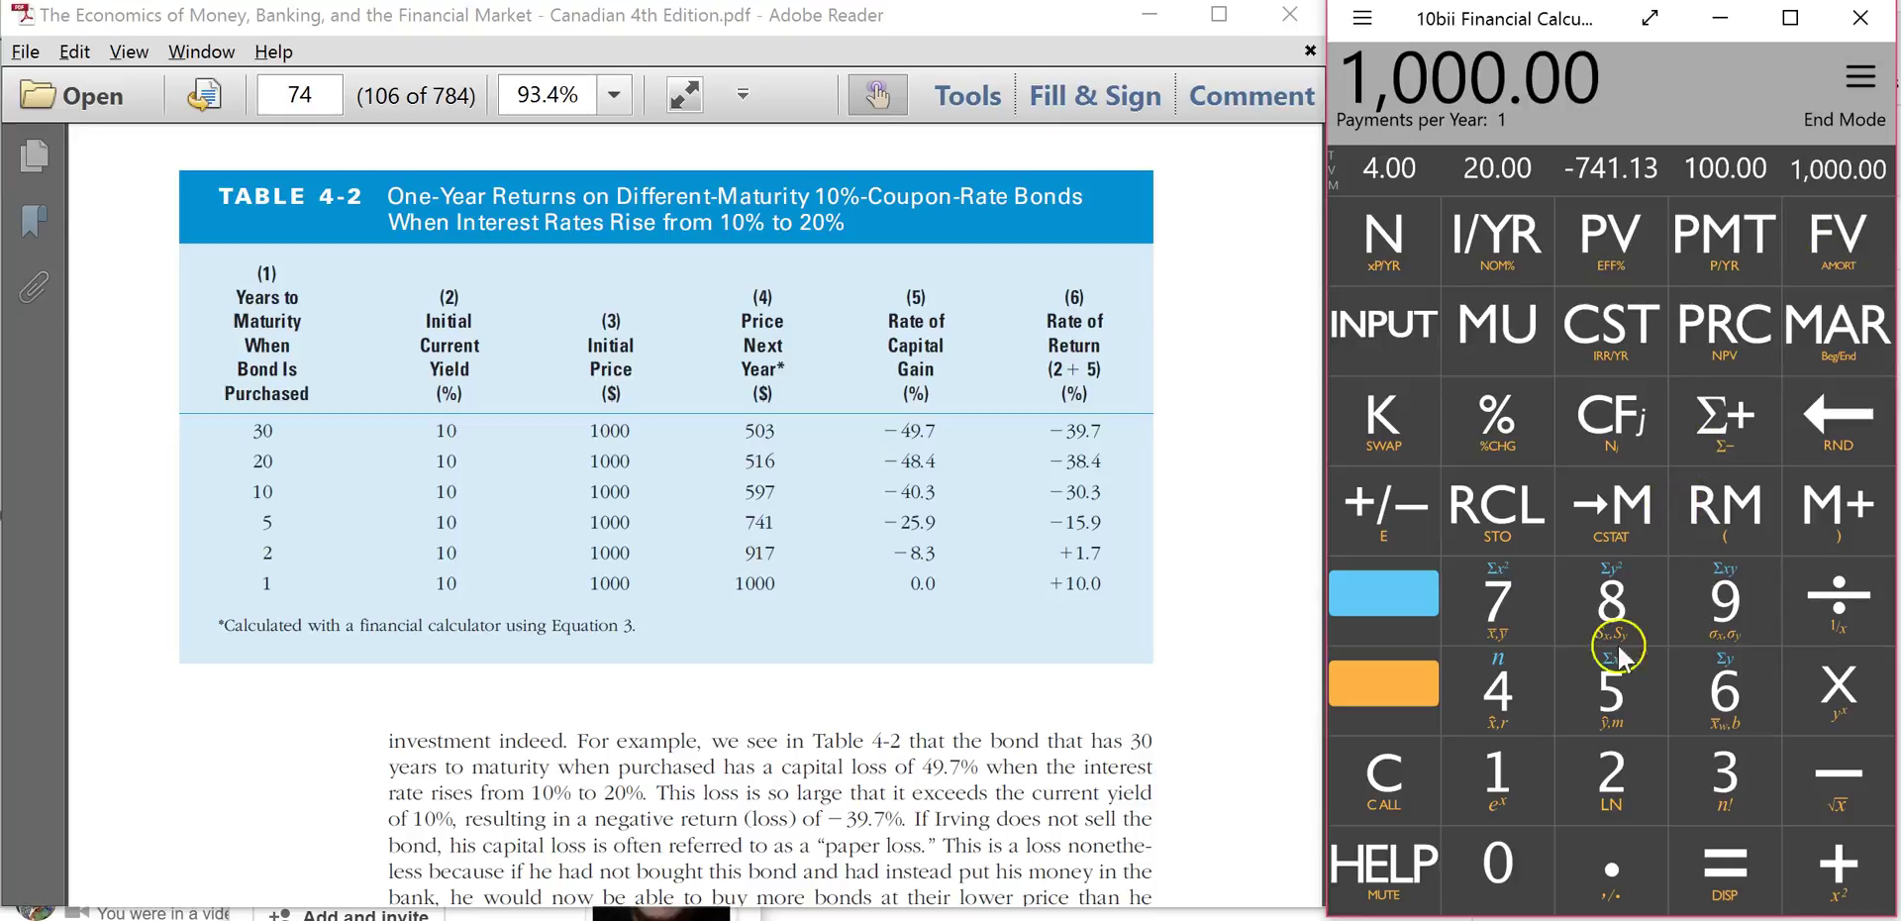
click(1497, 780)
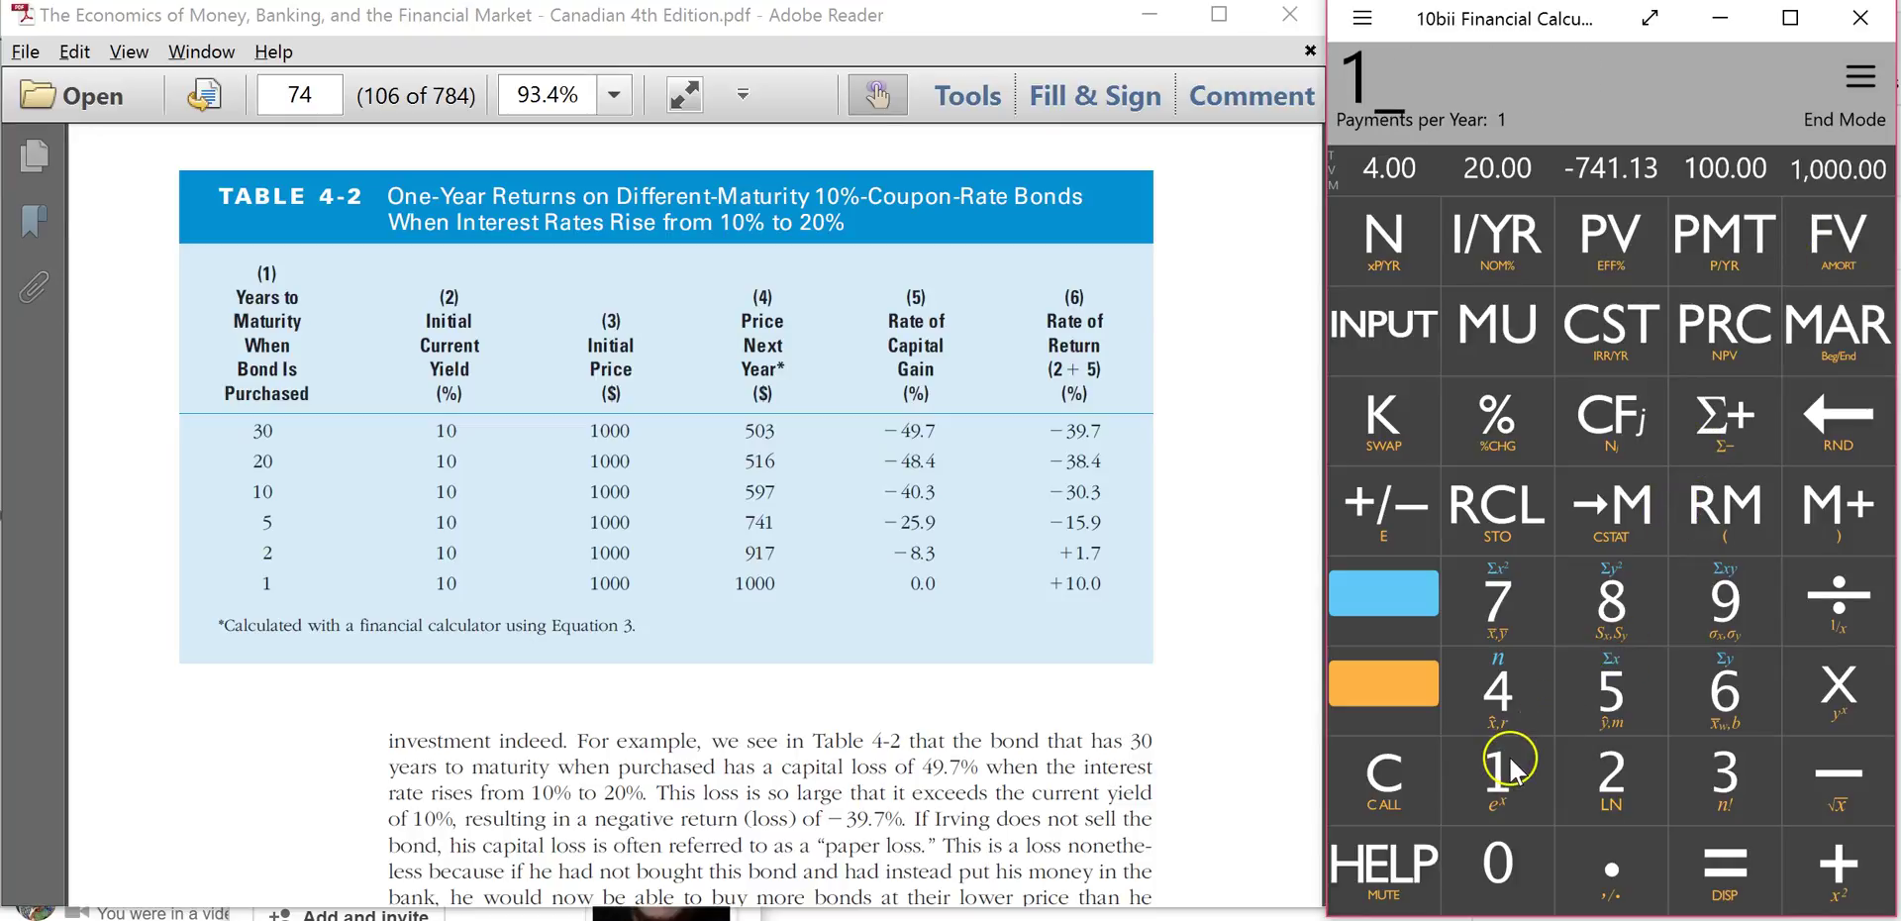
click(1495, 862)
click(1495, 861)
click(1687, 252)
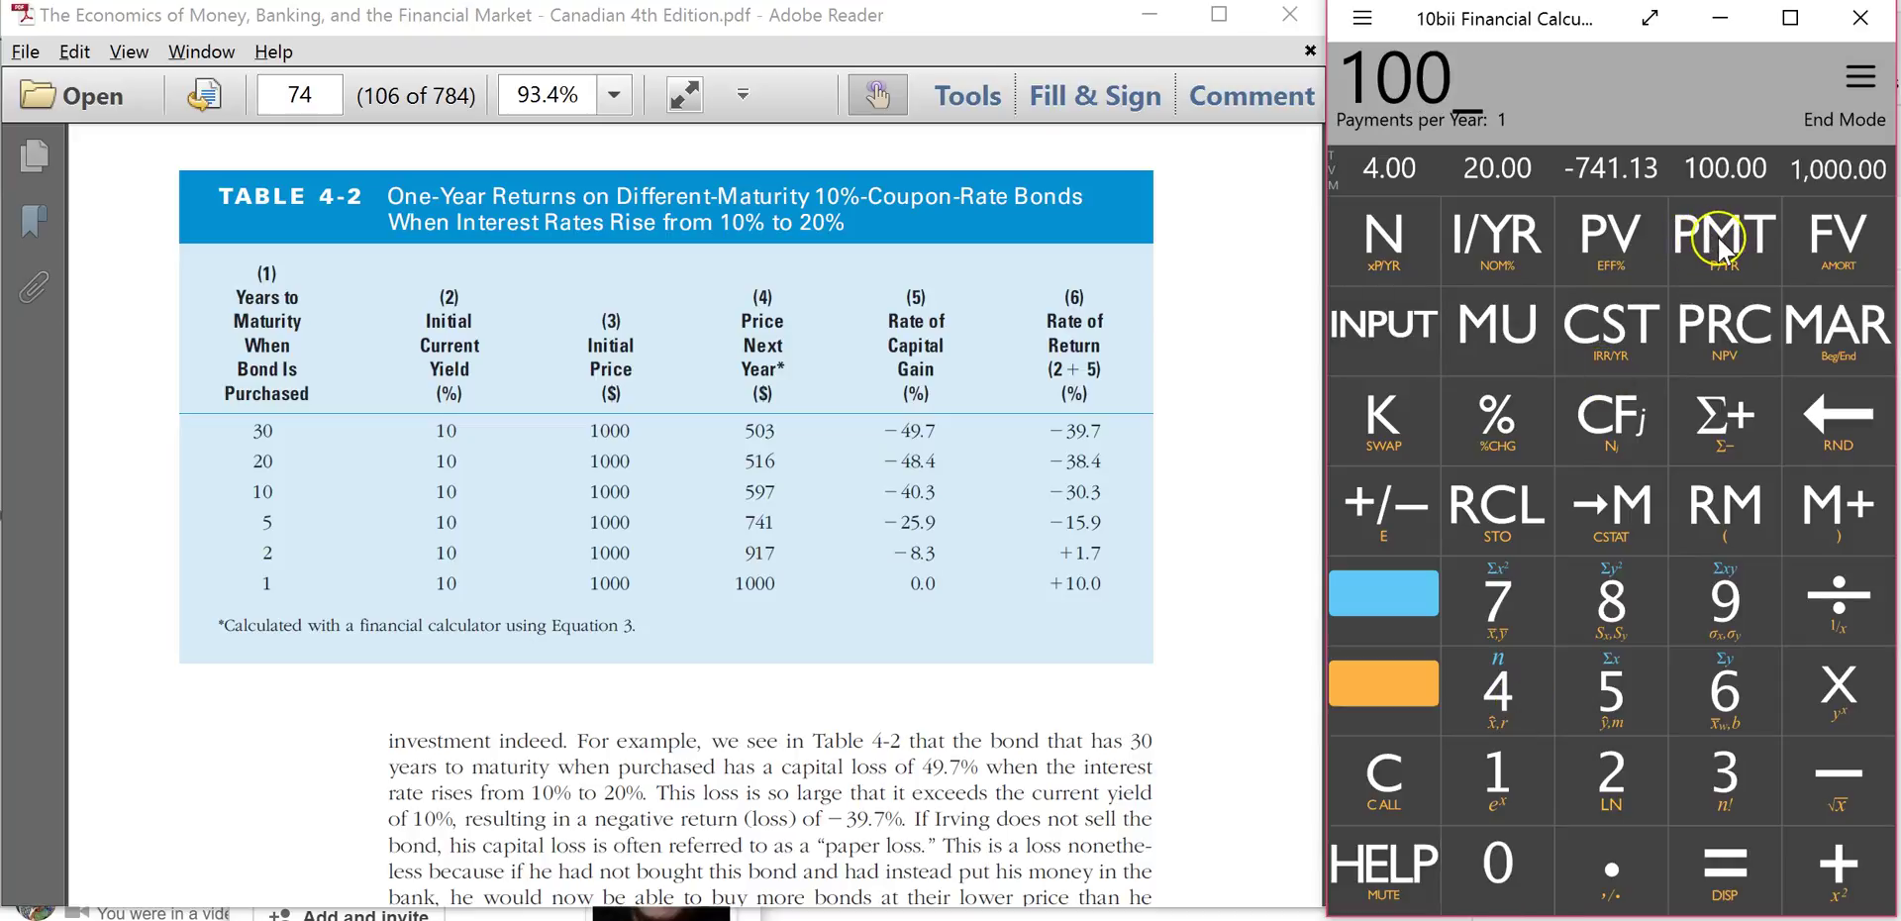
click(1723, 253)
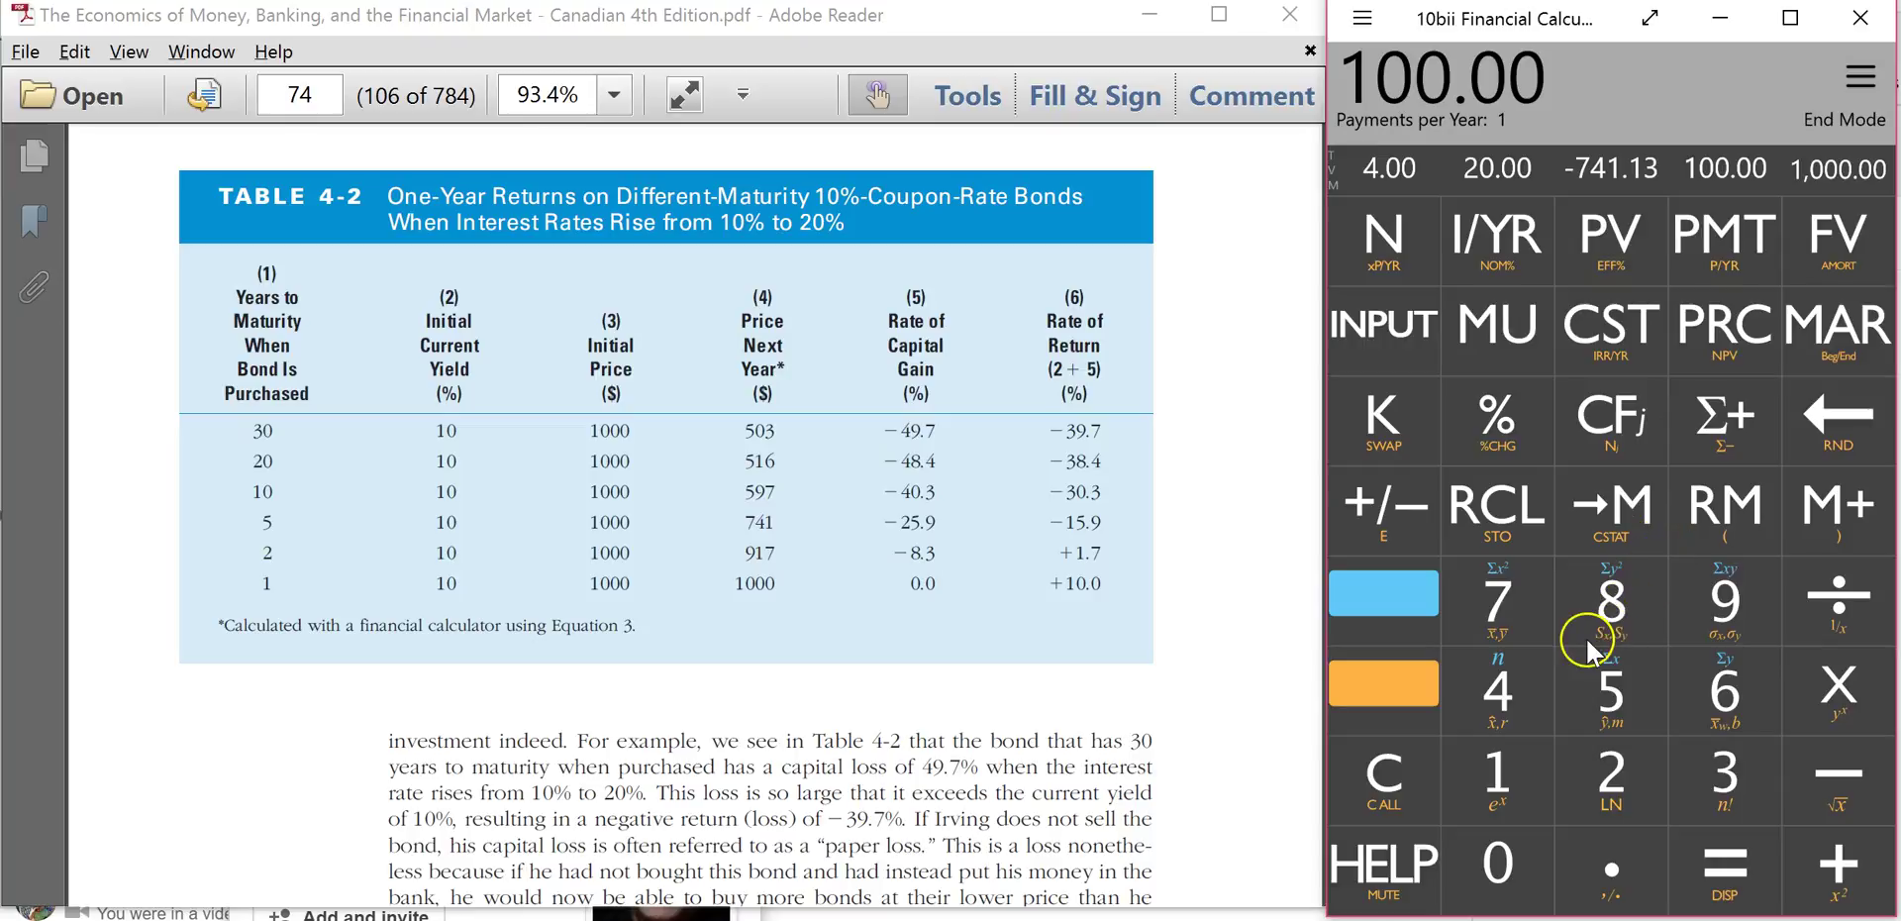
- Compute the bond's present value at a yearly interest rate of 20% with 2 periods remaining
click(1612, 783)
click(1497, 863)
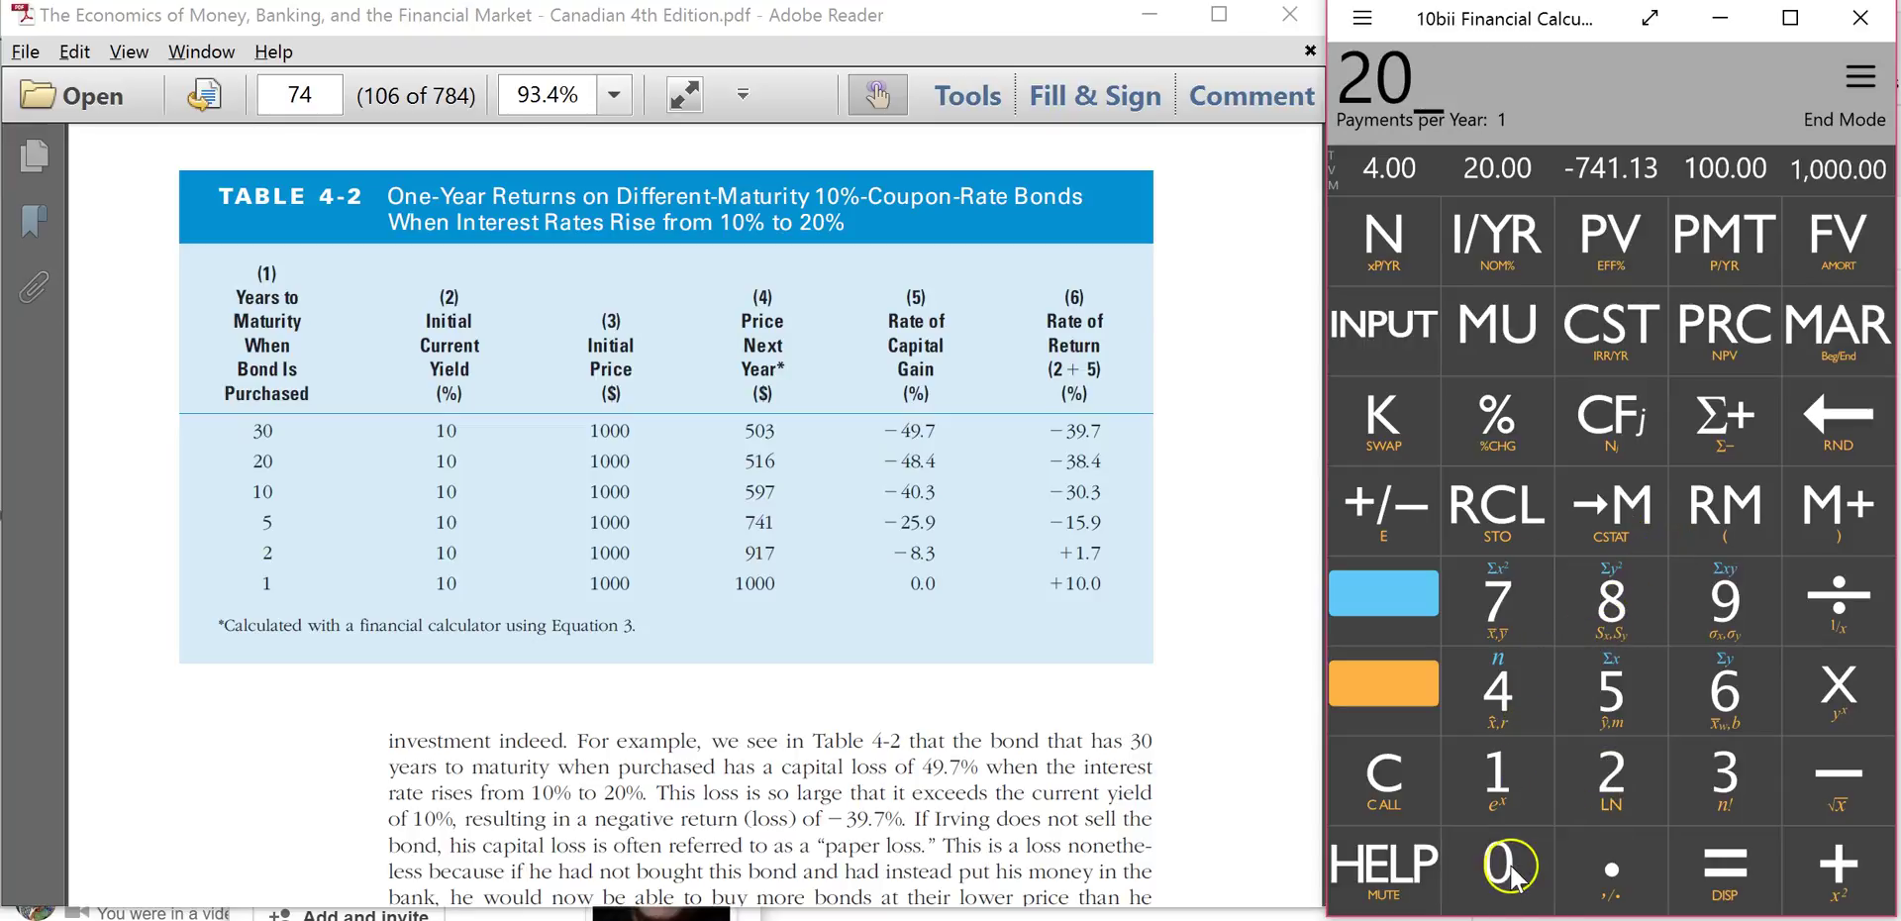
click(1500, 248)
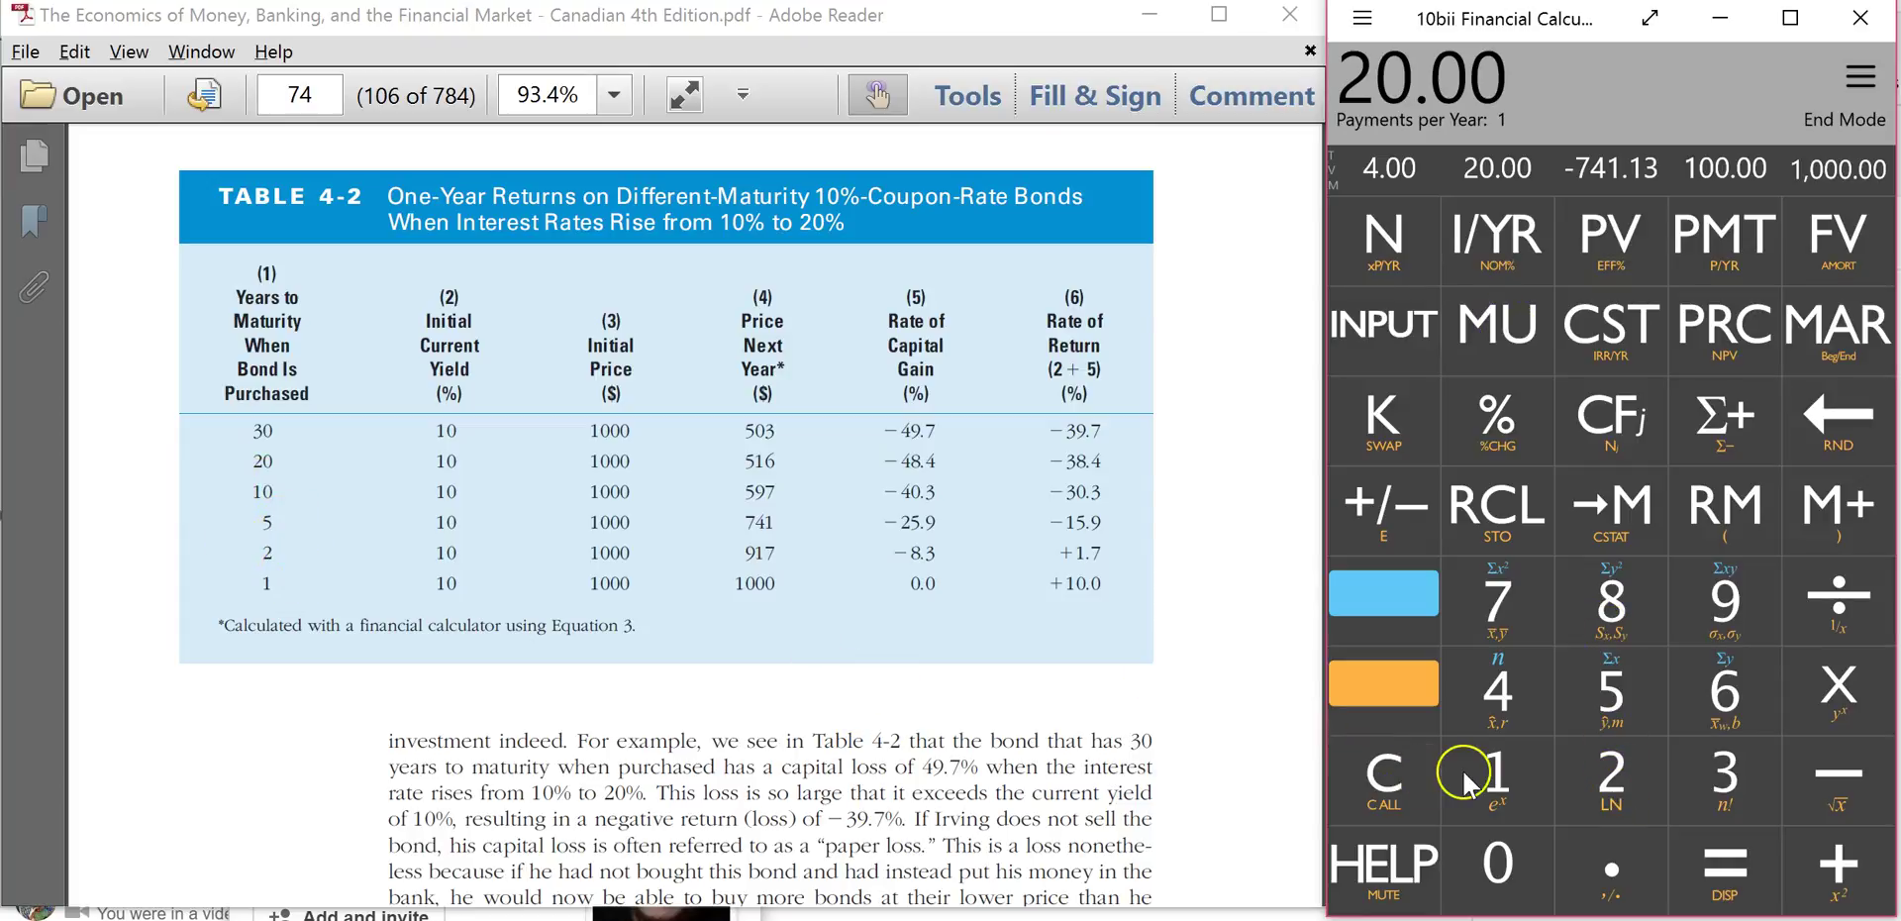
click(1611, 777)
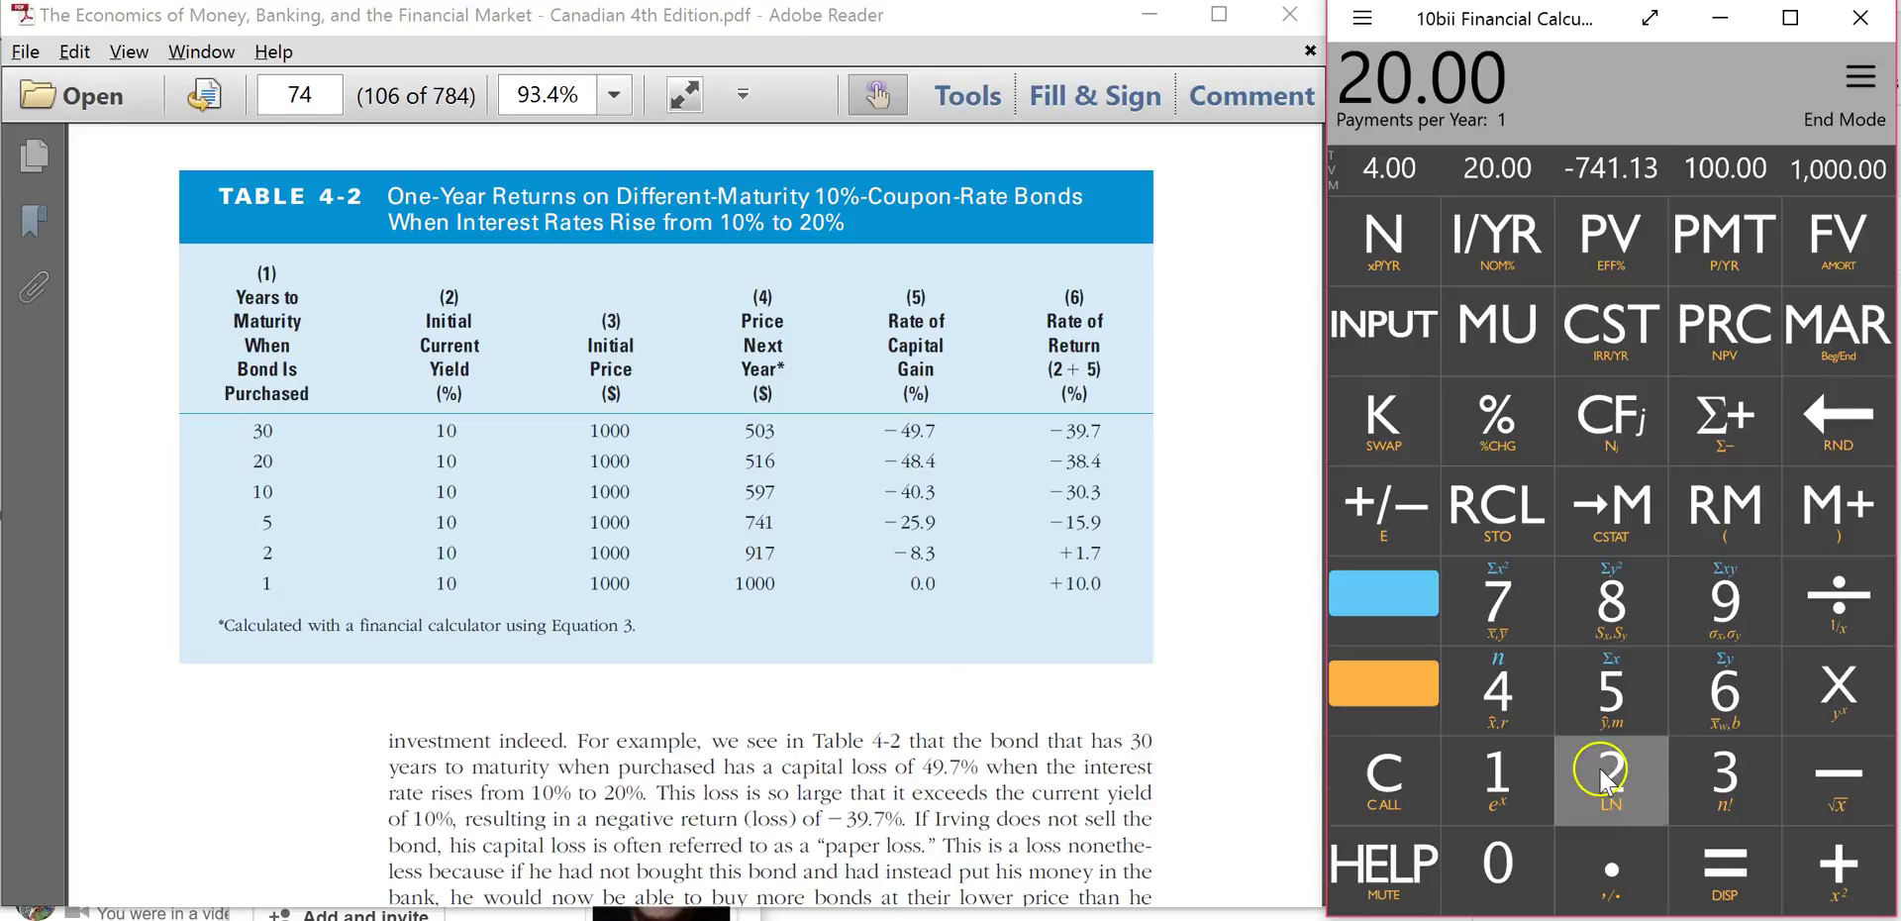
click(1382, 241)
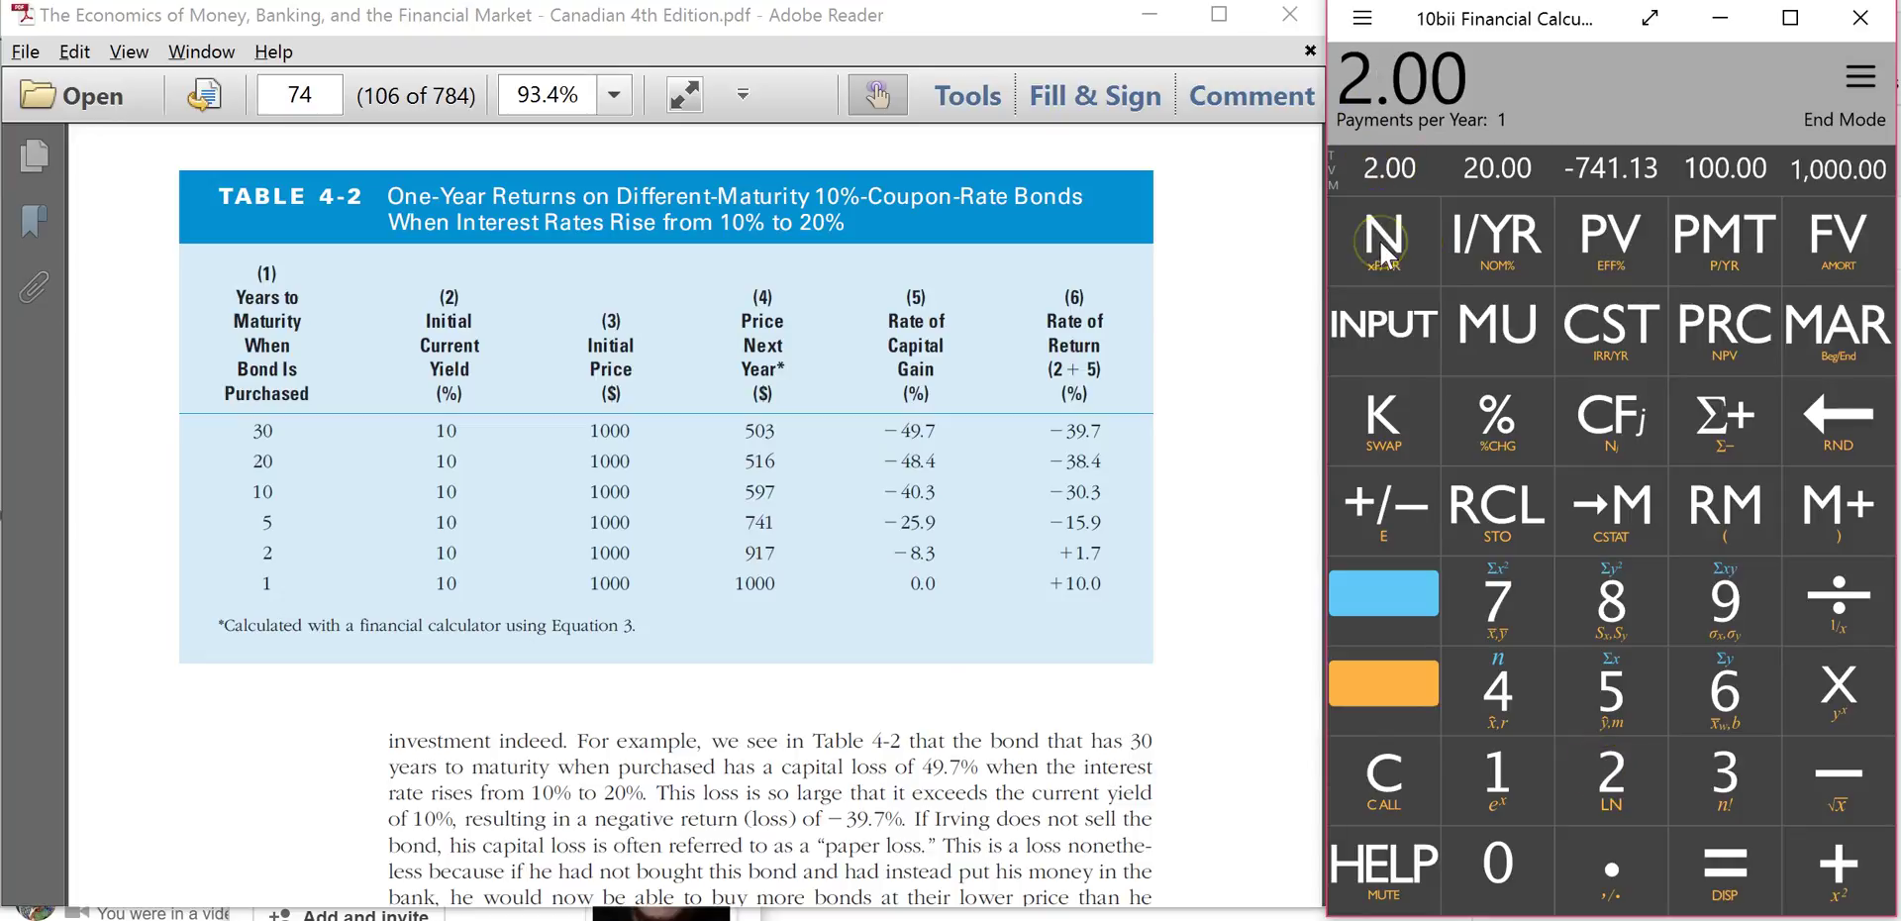
click(1611, 244)
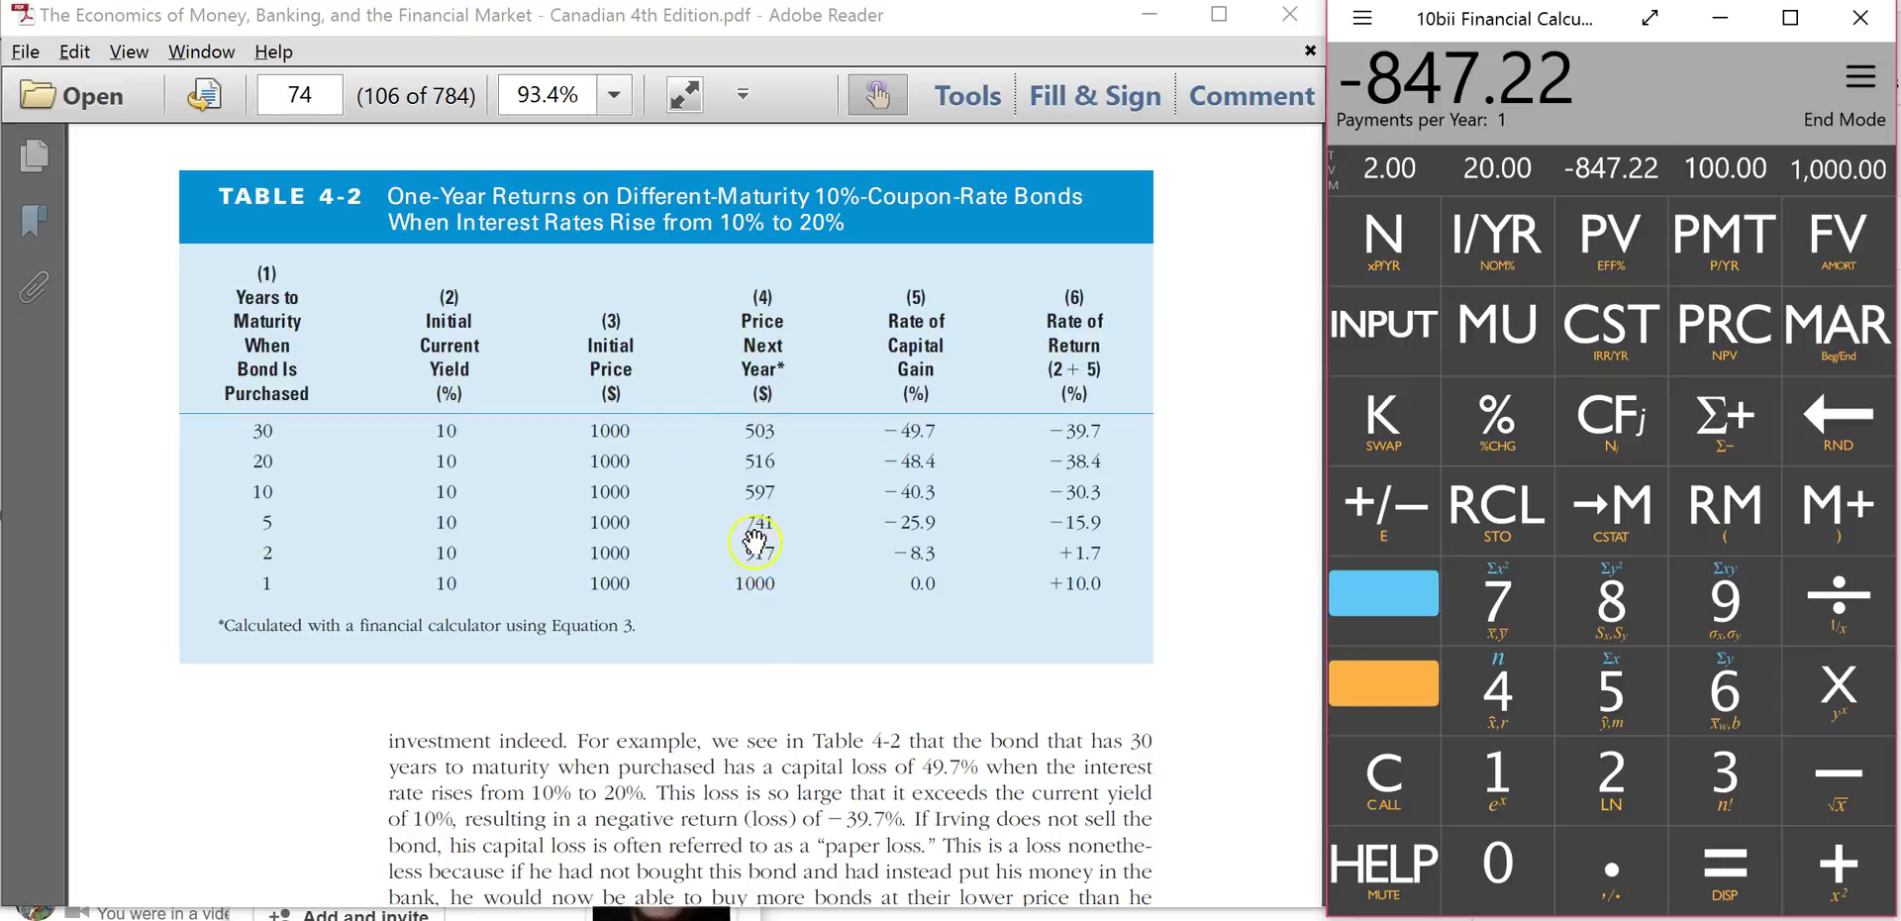
click(703, 376)
click(644, 270)
click(646, 500)
- Clear the display, then enter a future value of 1,000 and a payment of 100 for the two-year bond
click(1394, 795)
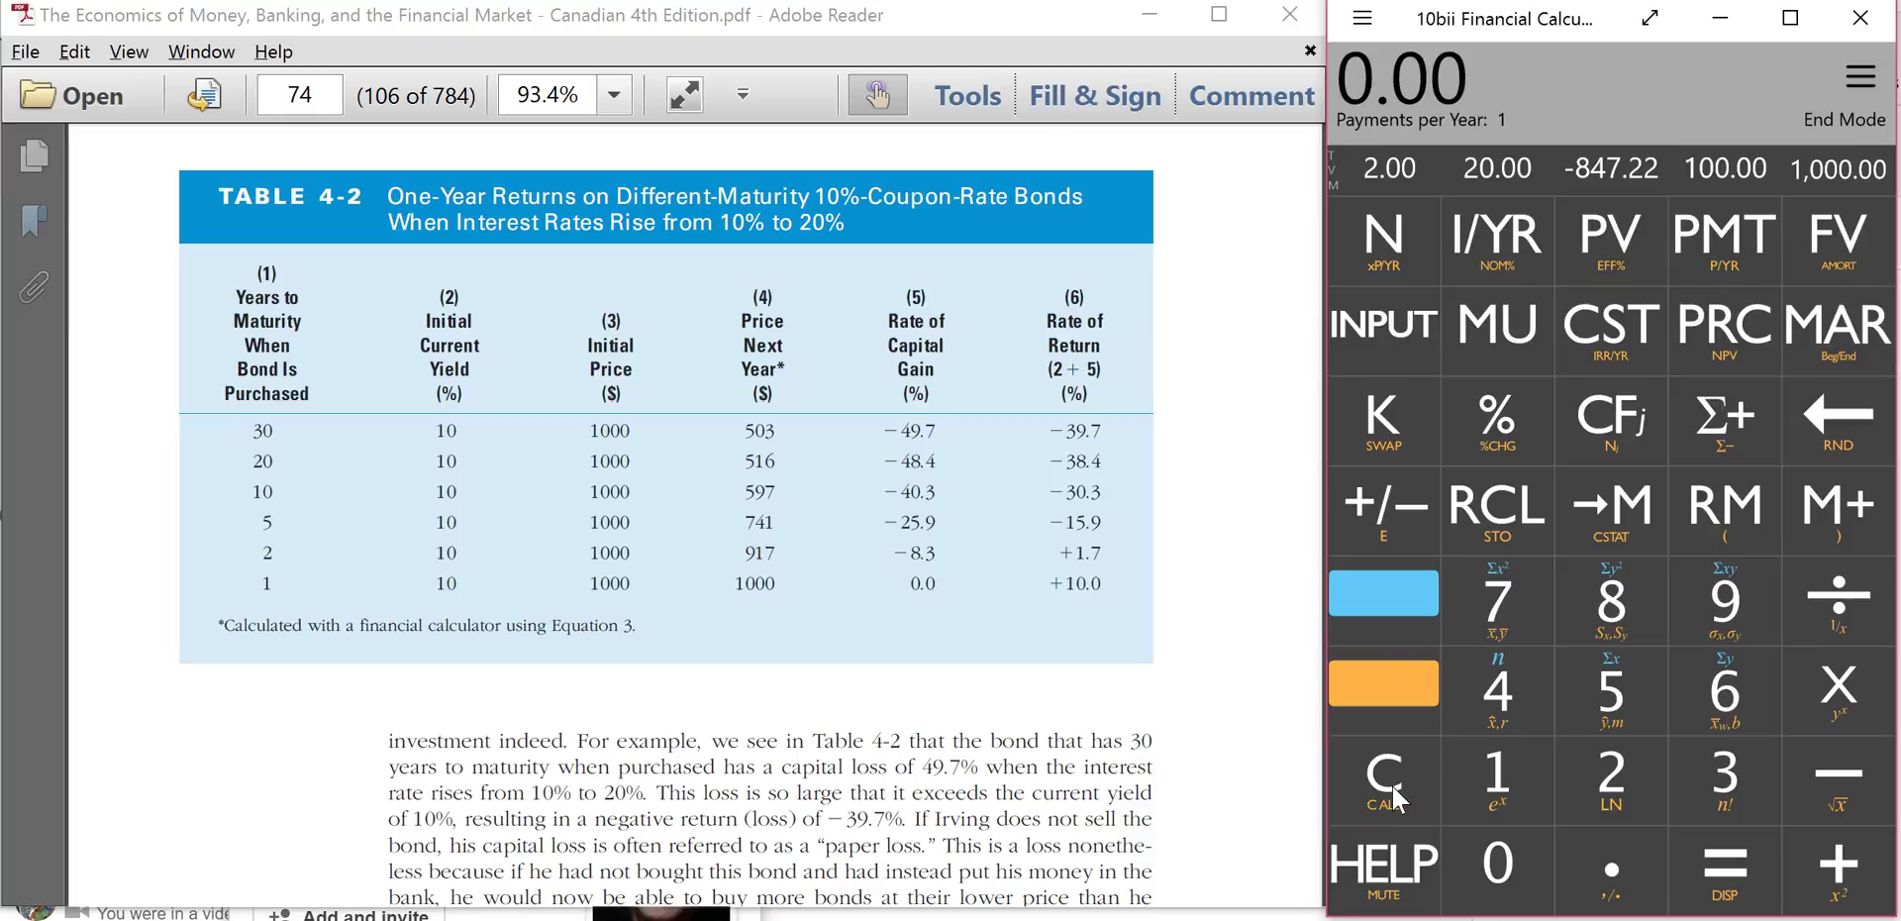
click(1495, 787)
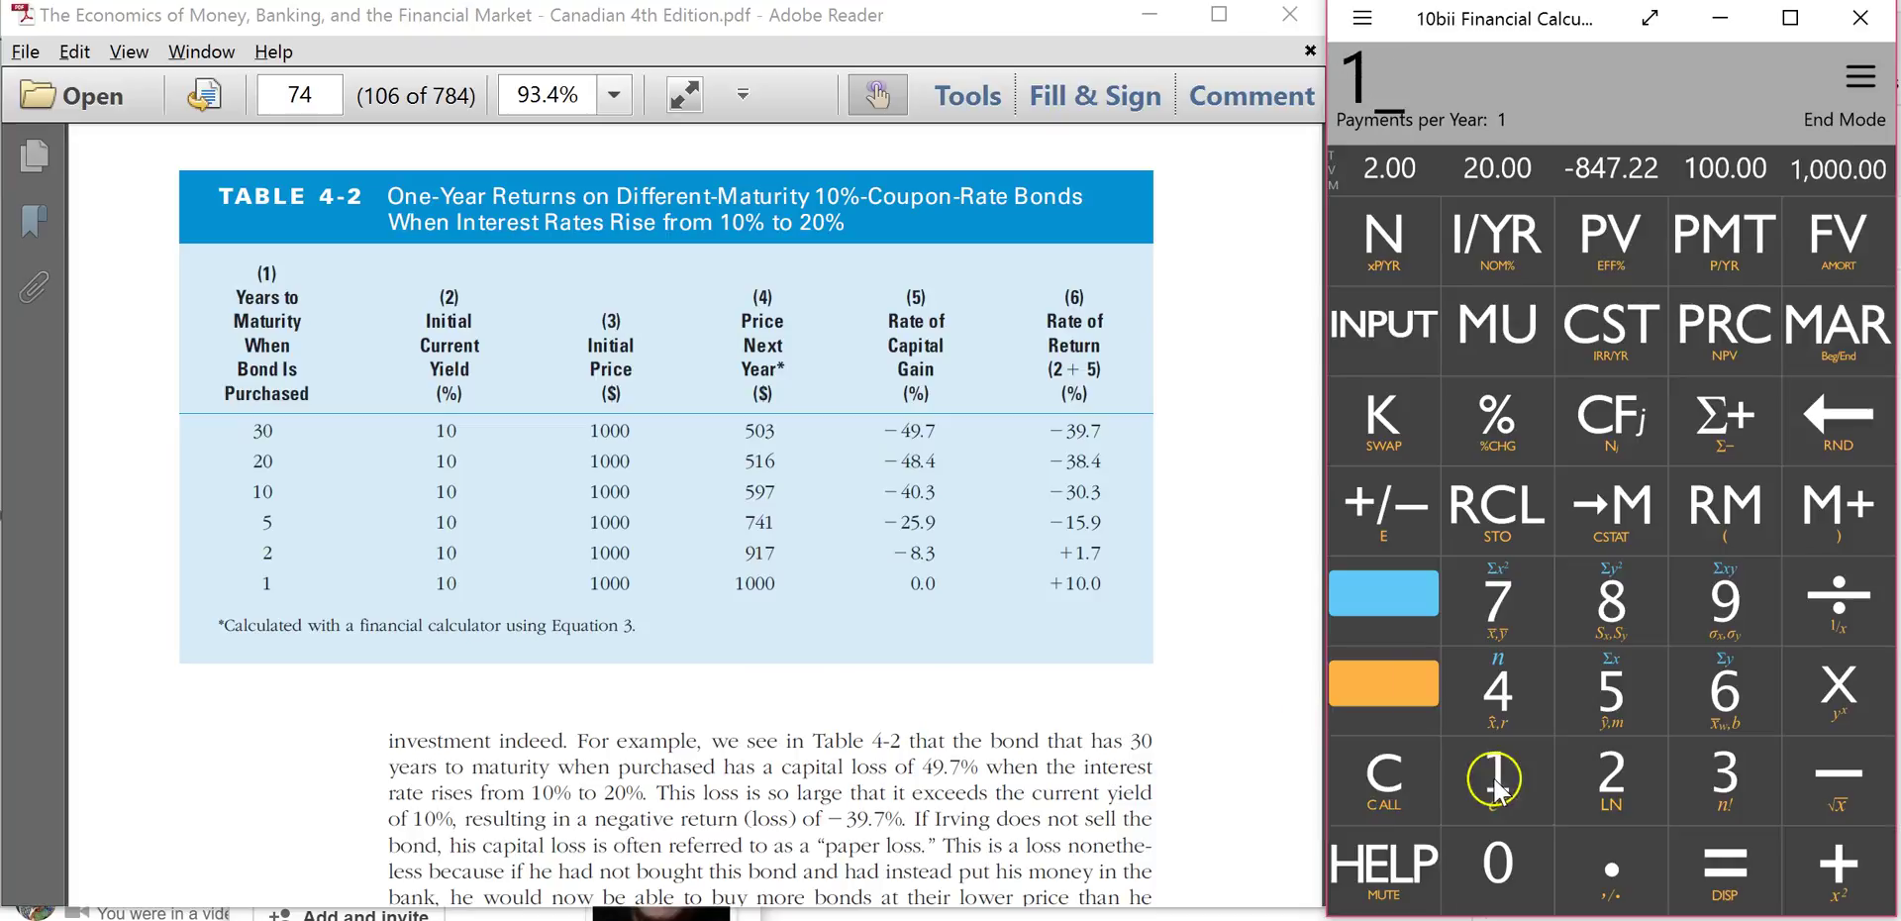
click(1501, 864)
click(1502, 864)
click(1501, 863)
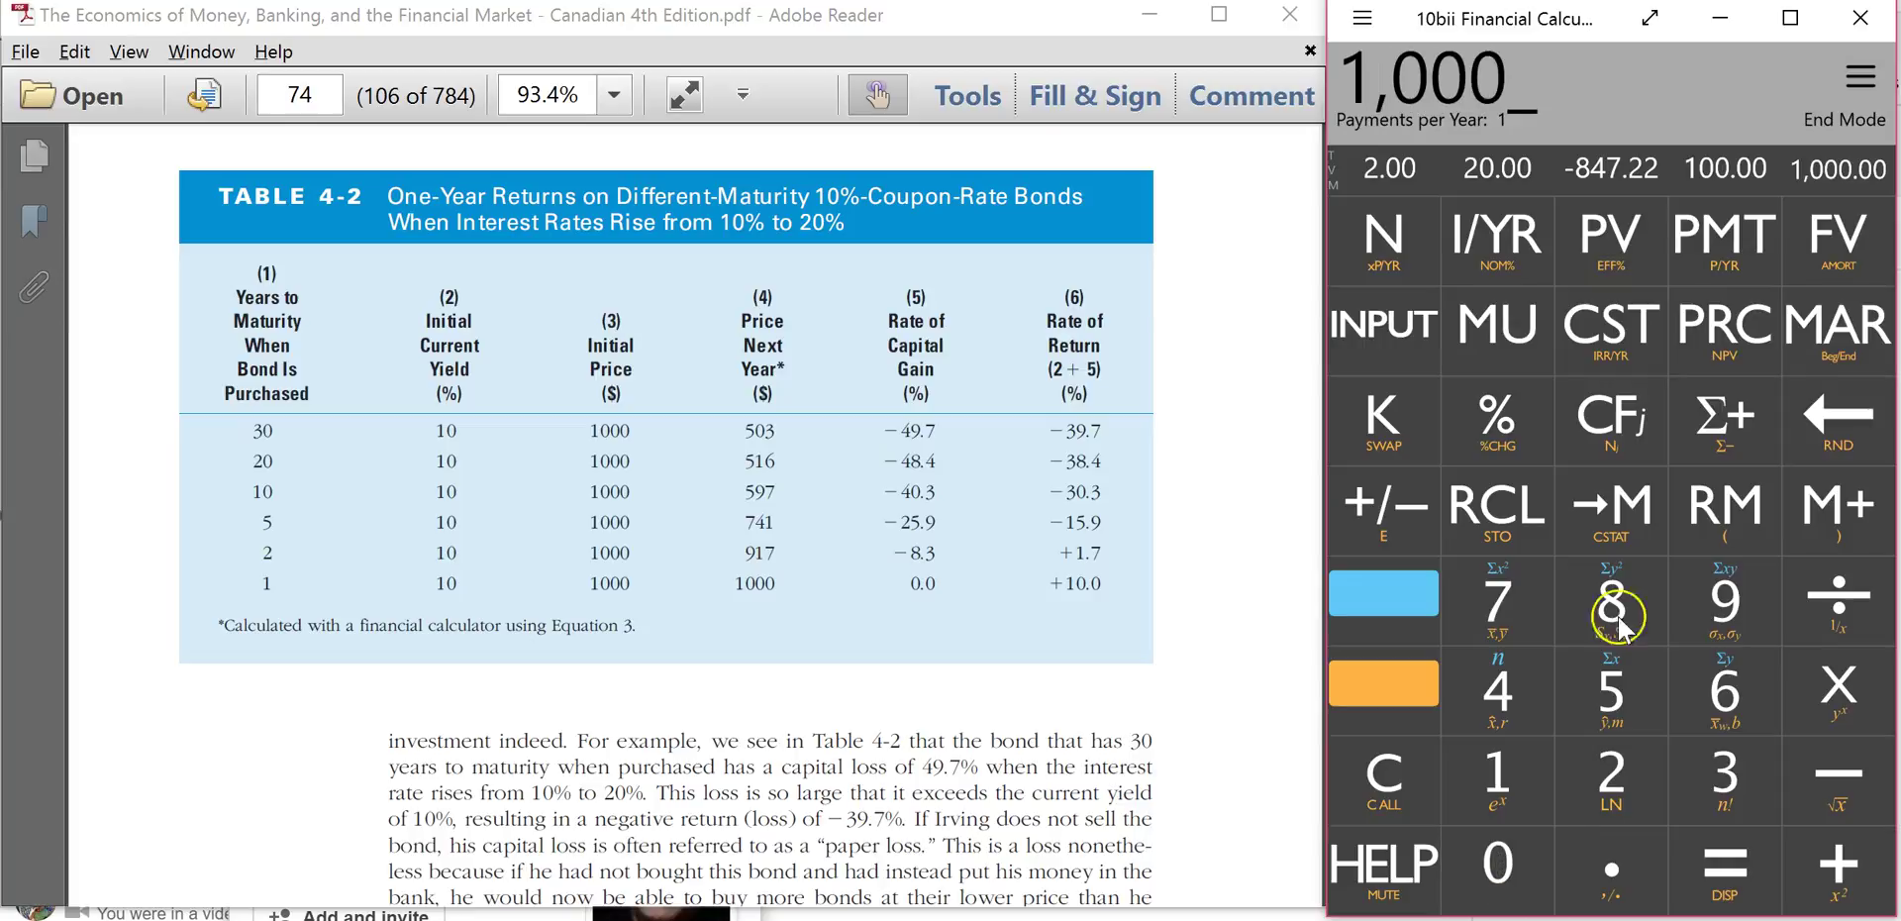
click(1827, 263)
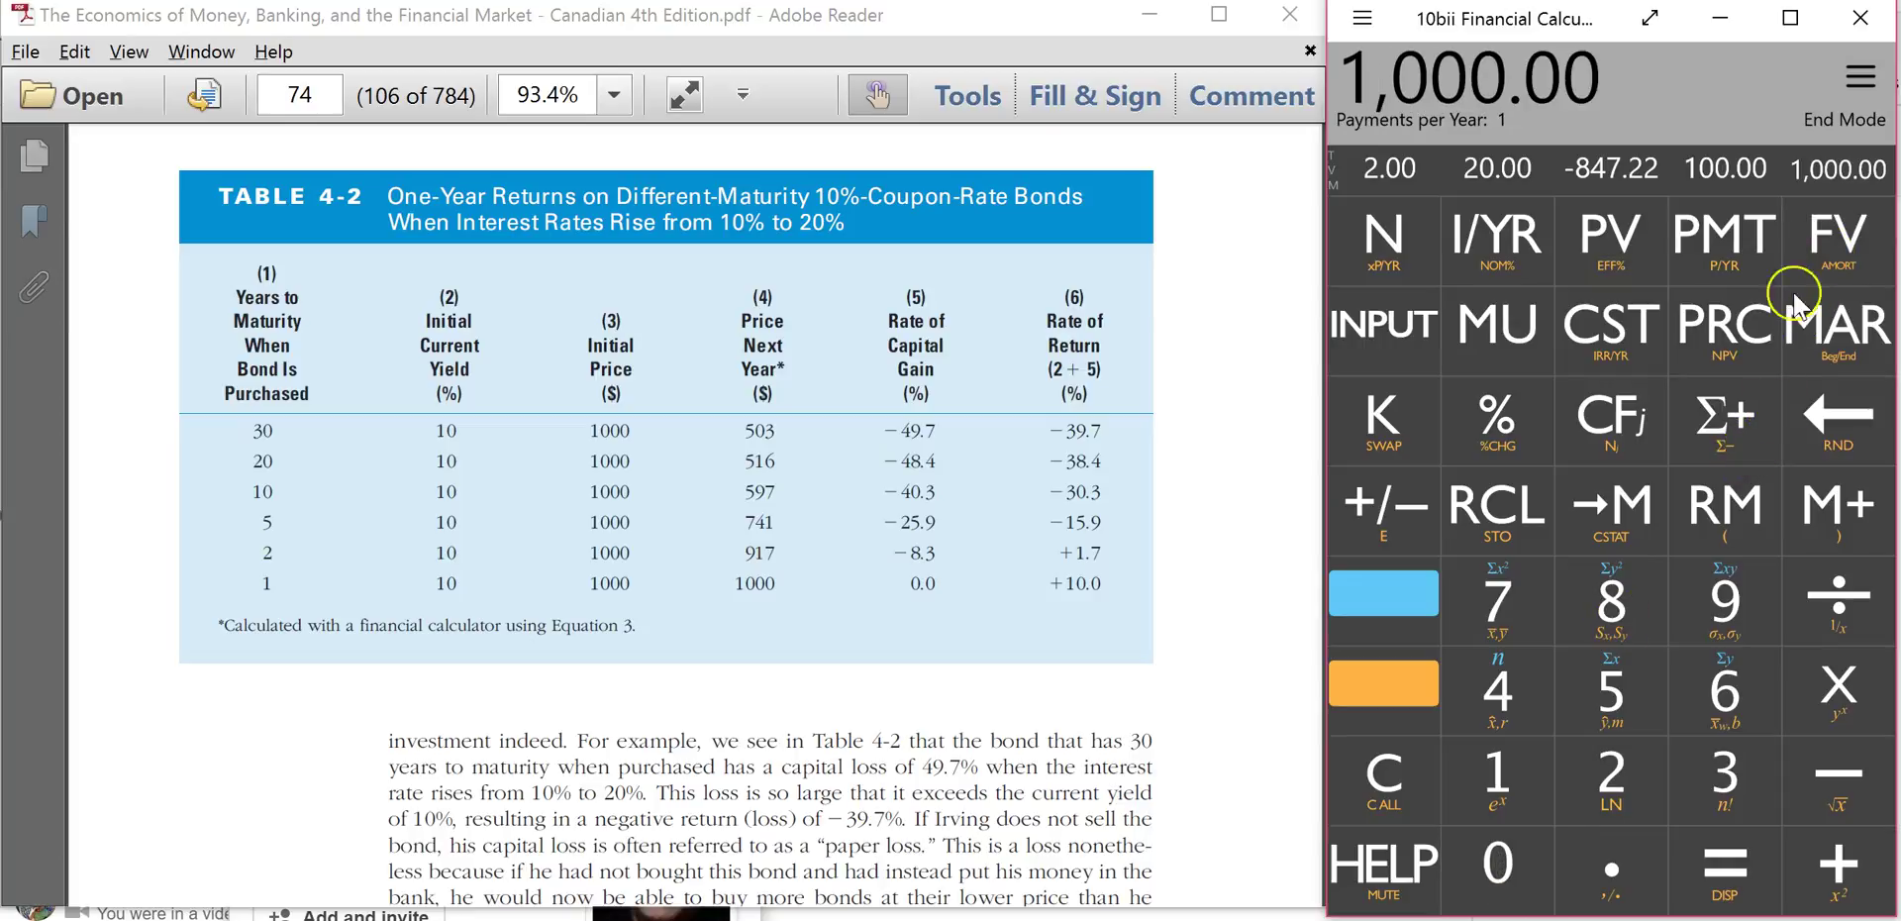
click(1490, 772)
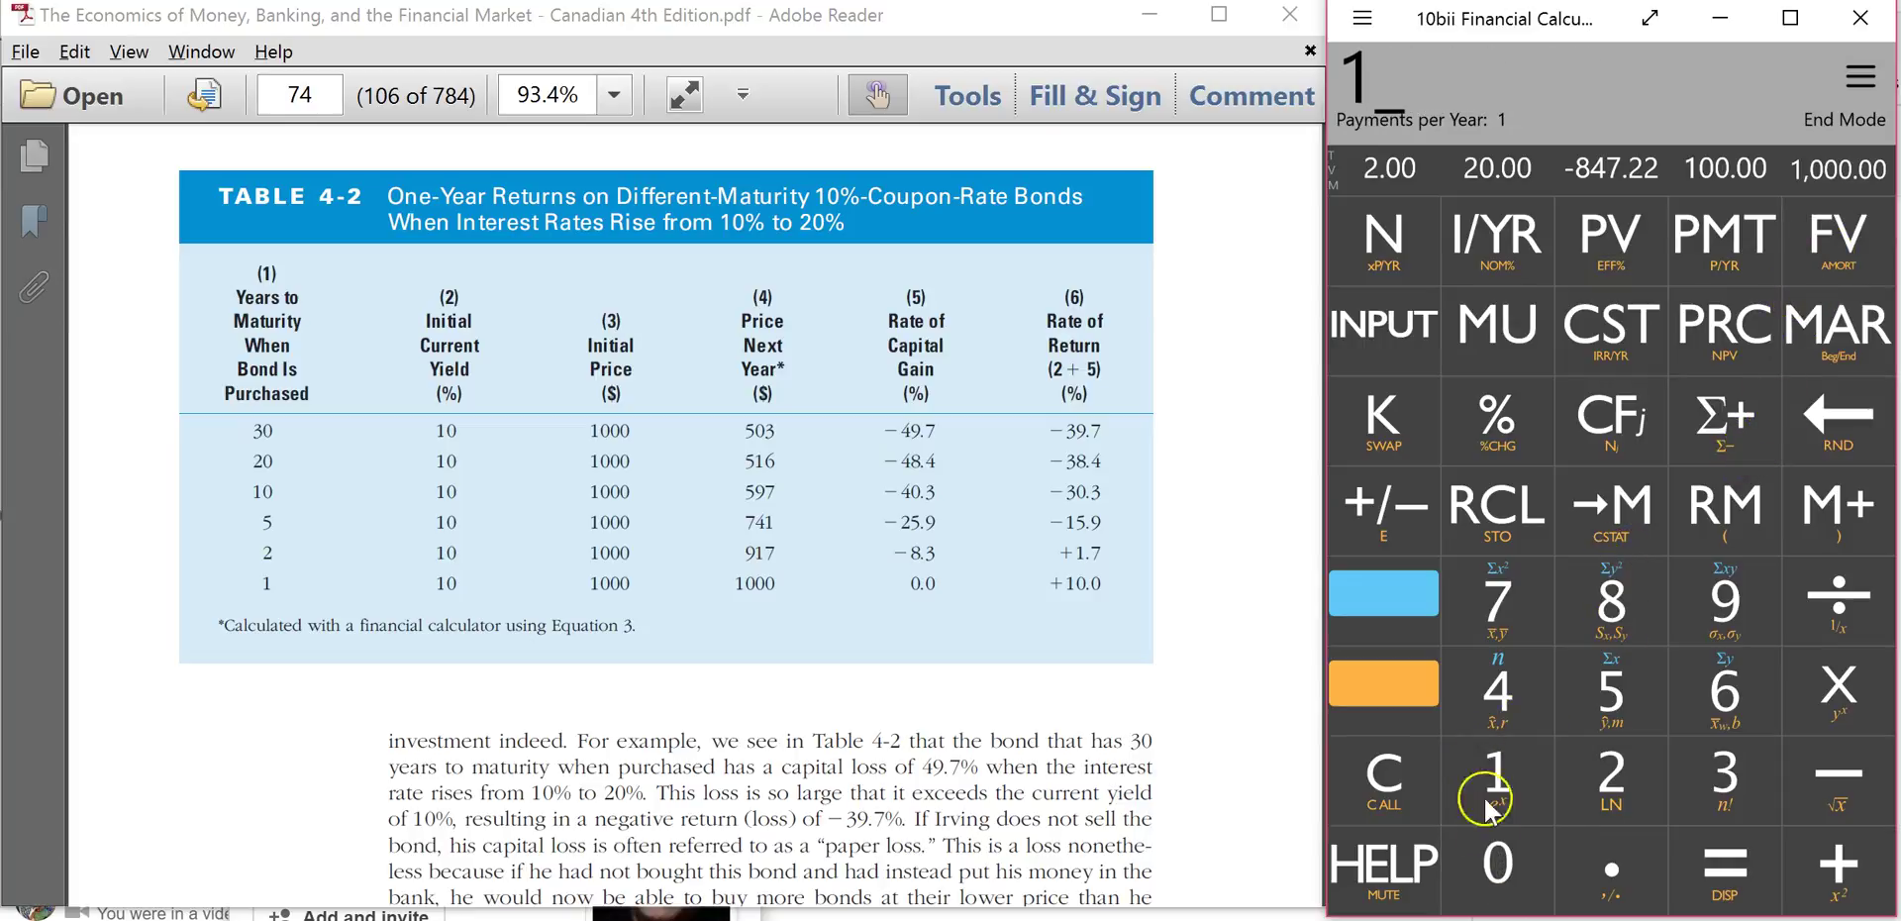
click(1497, 867)
click(1496, 869)
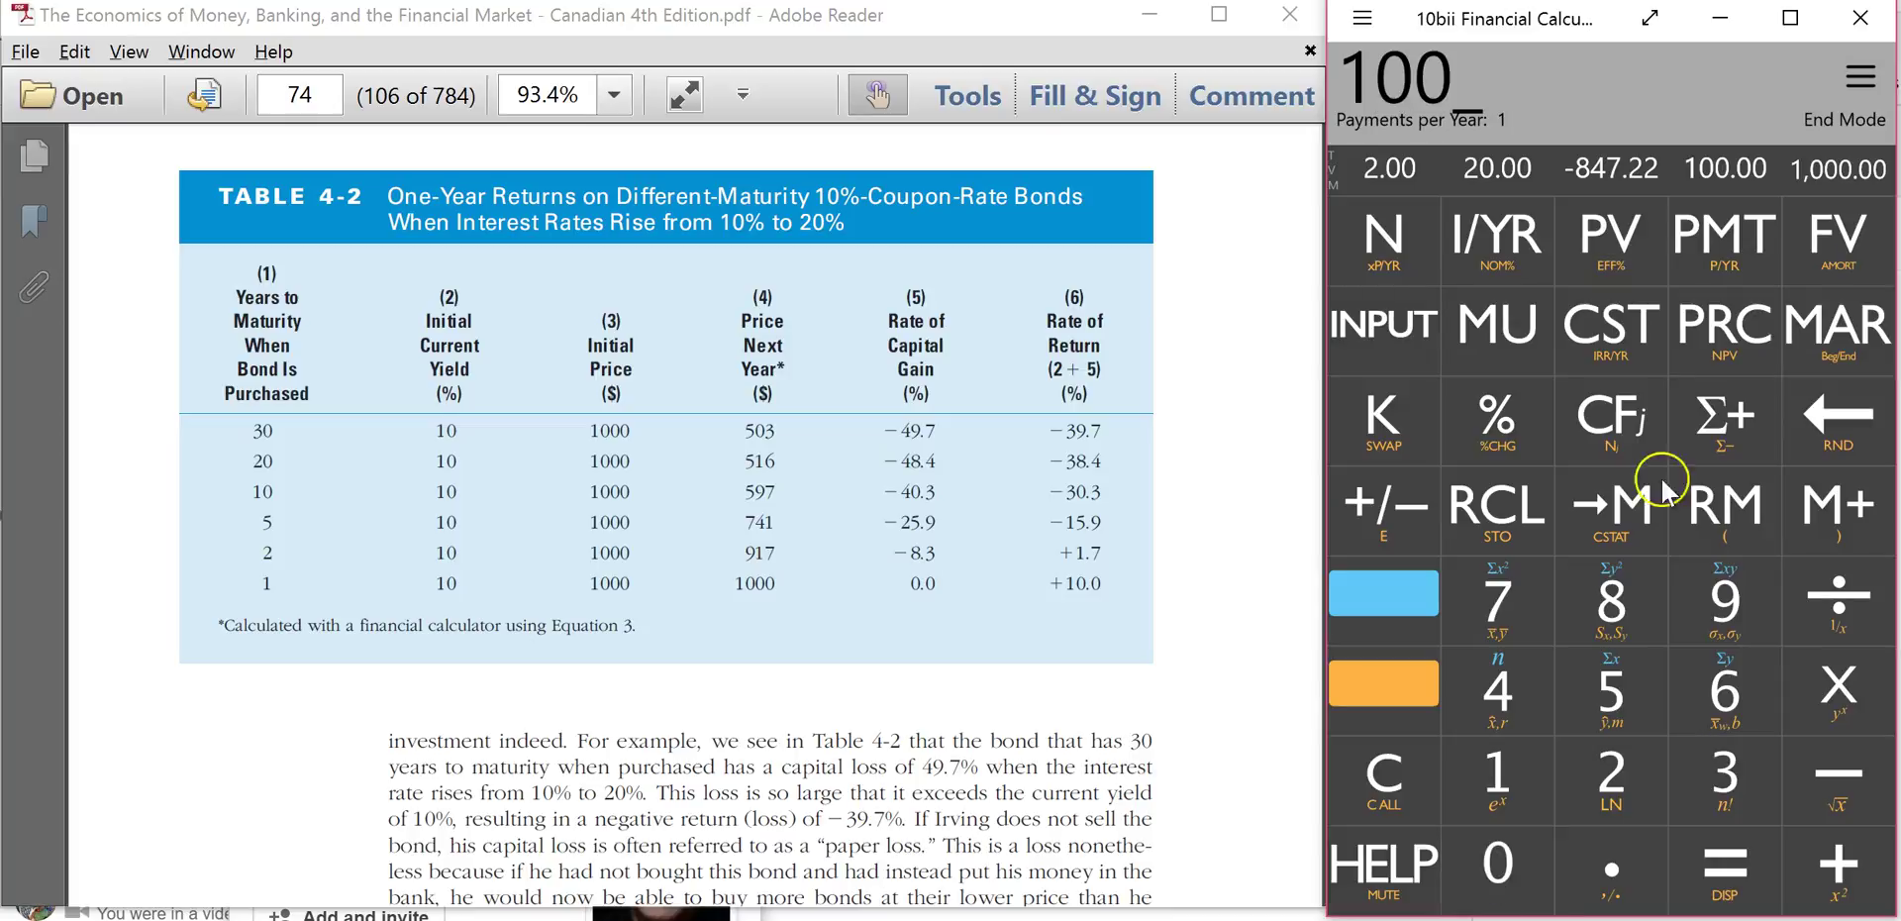
click(1735, 252)
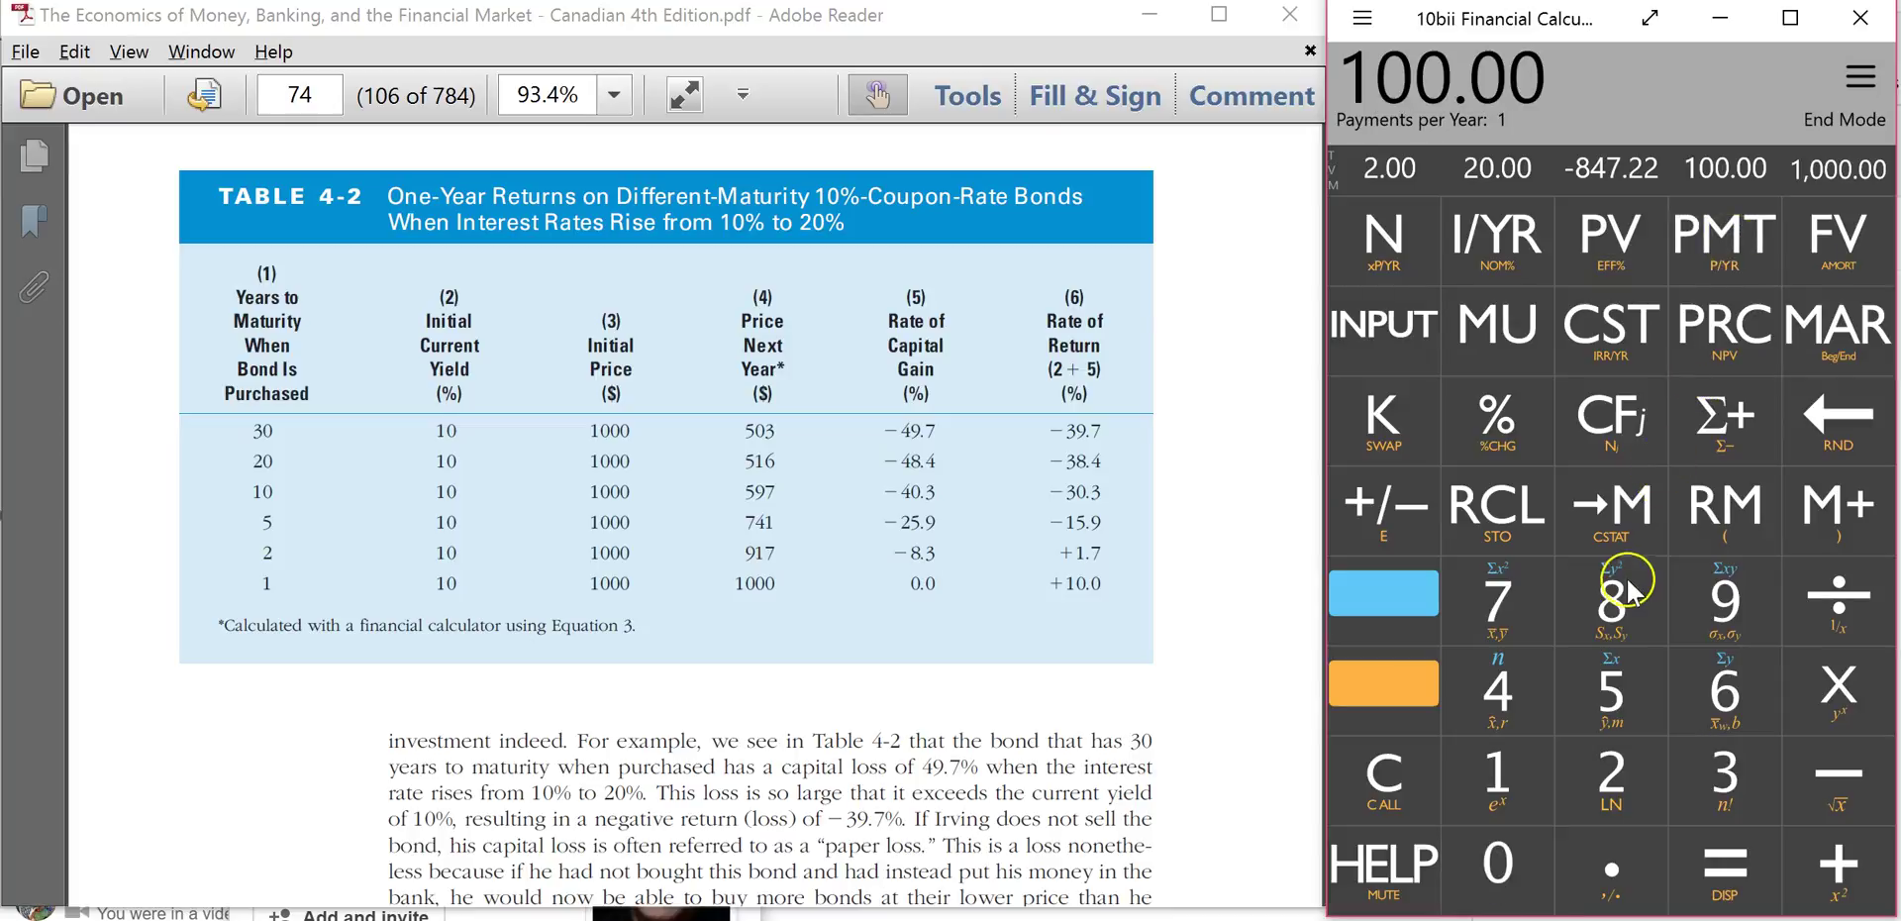
- Compute the two-year bond's price next year as the present value at 20% interest with 1 period remaining
click(1611, 804)
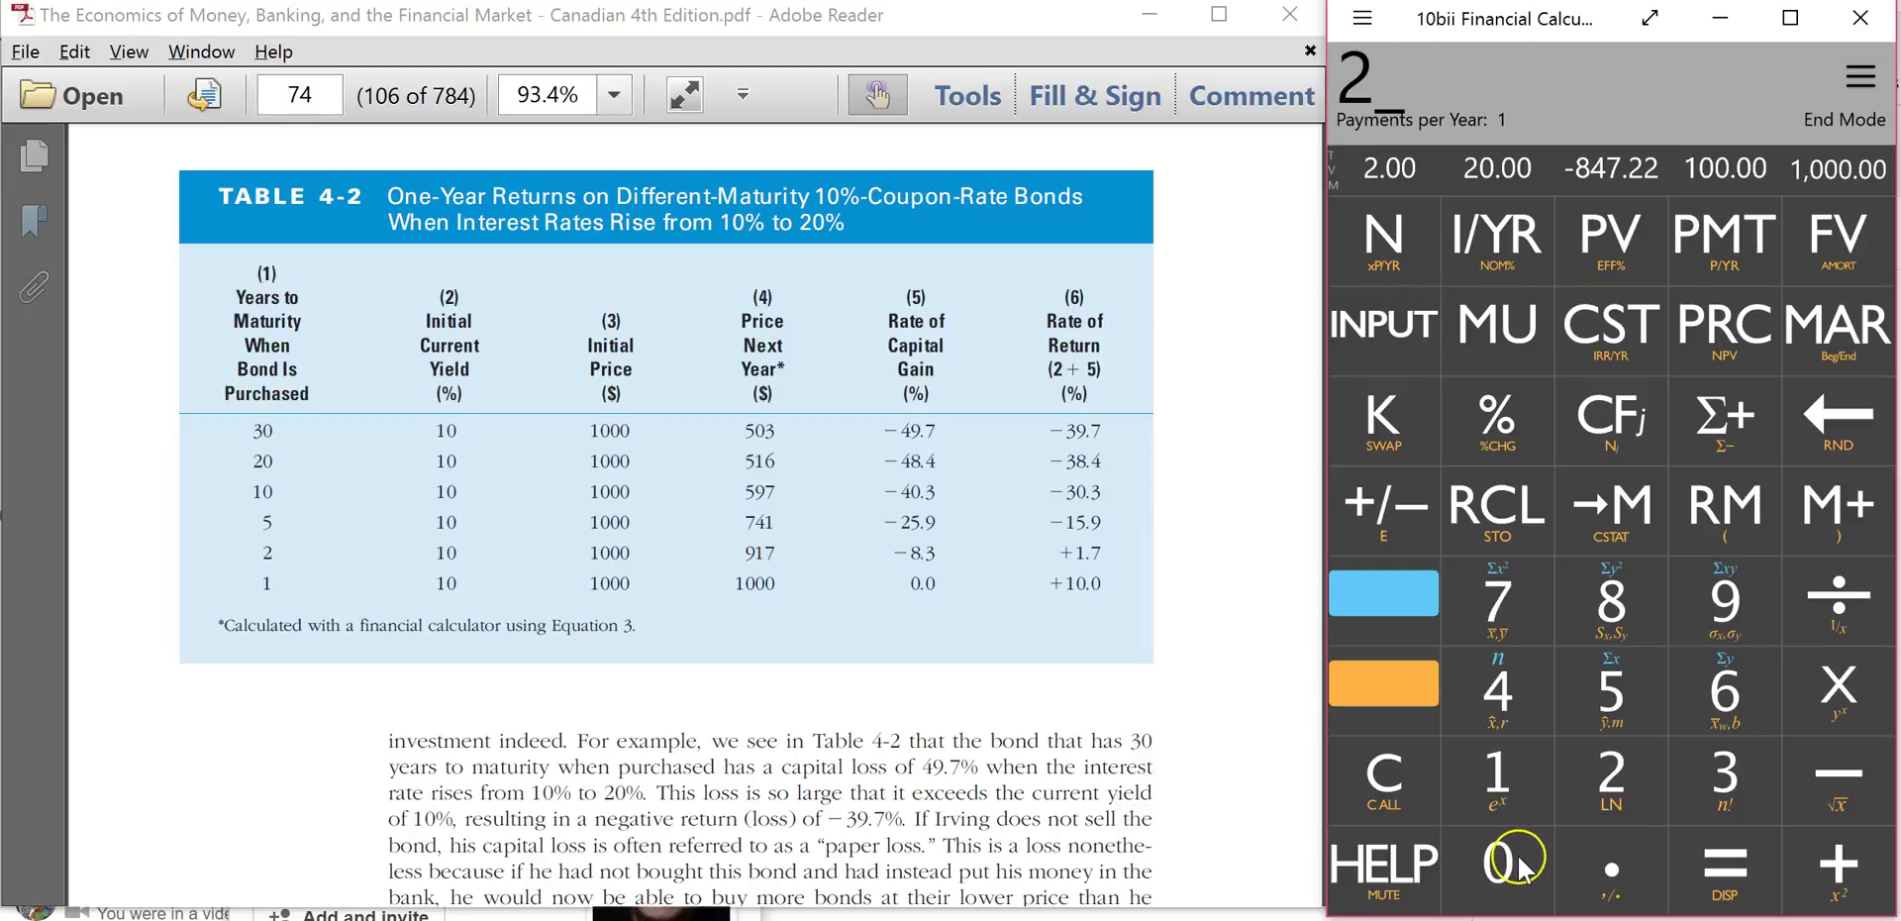
click(1510, 862)
click(1544, 240)
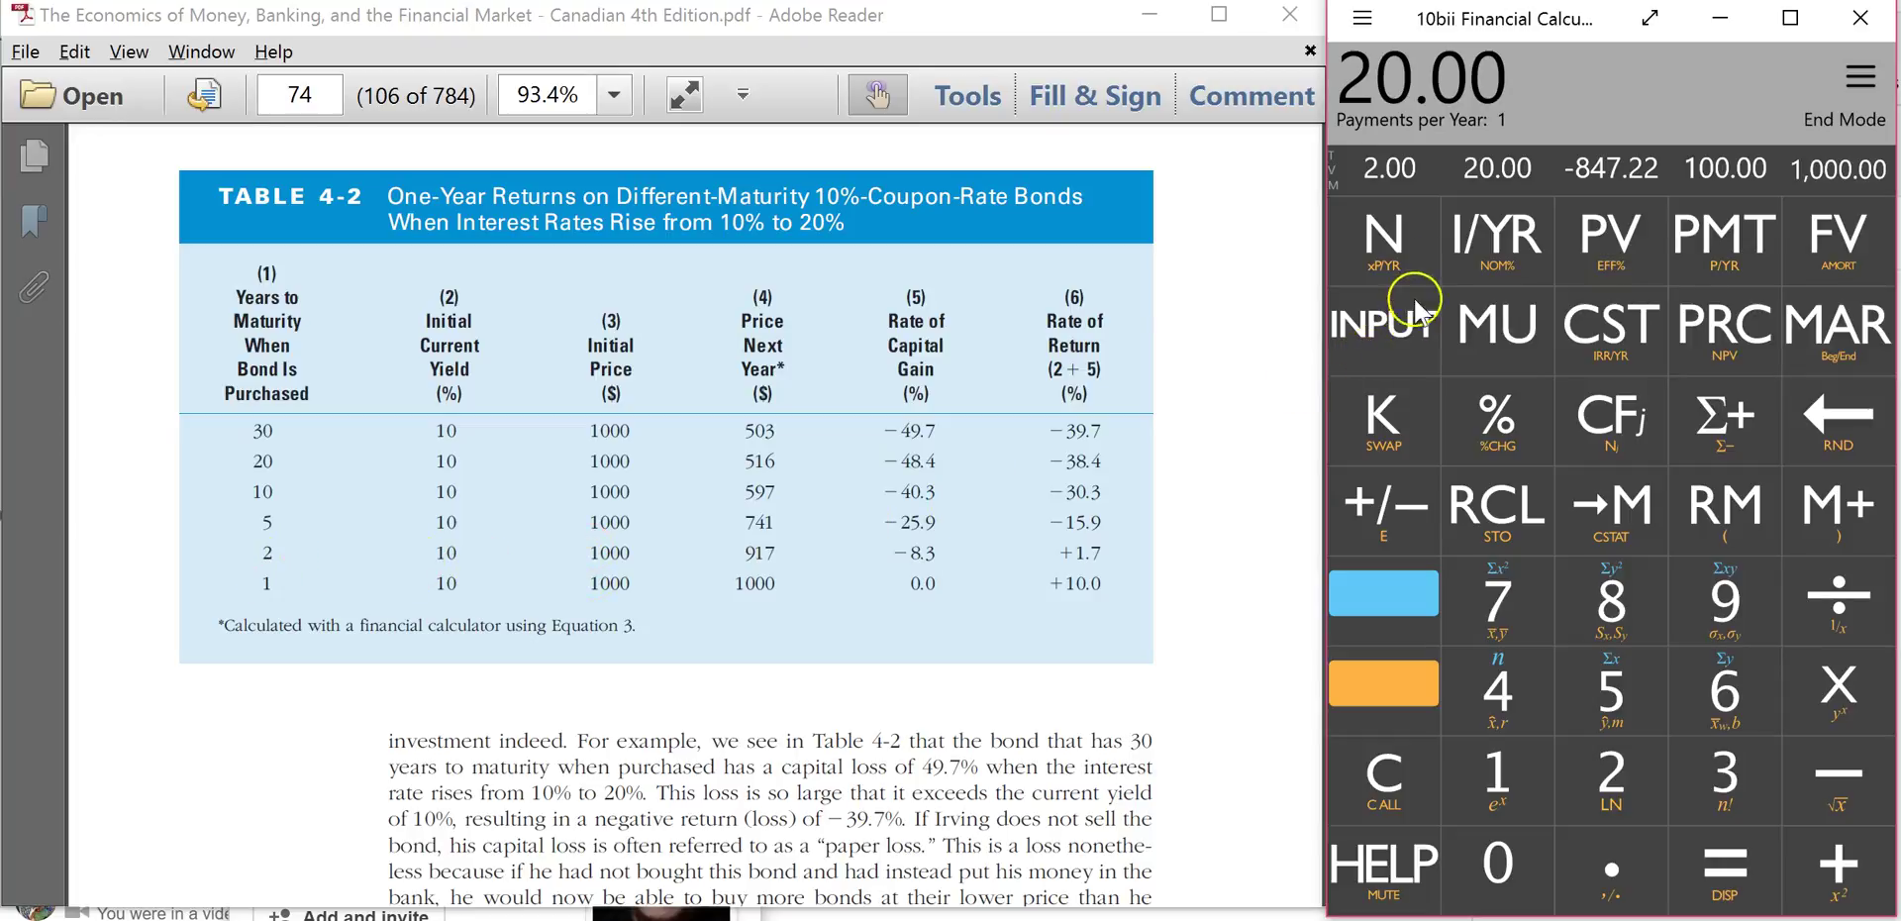
click(1497, 777)
click(1399, 255)
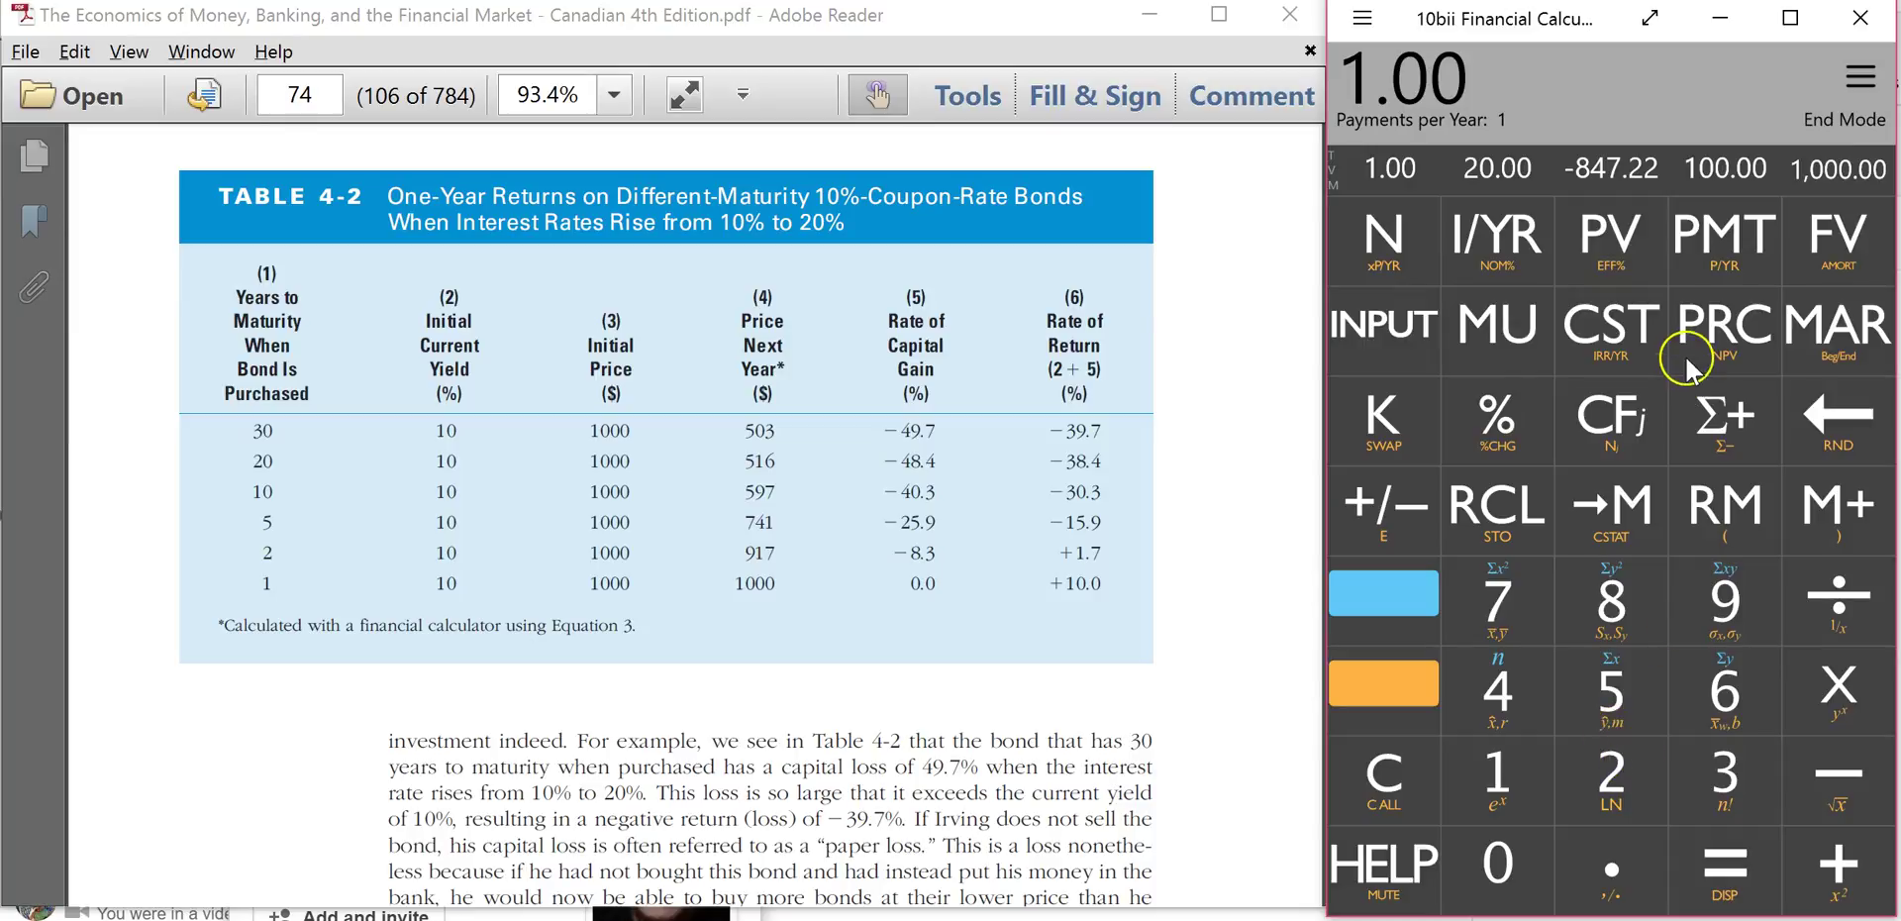
click(1629, 250)
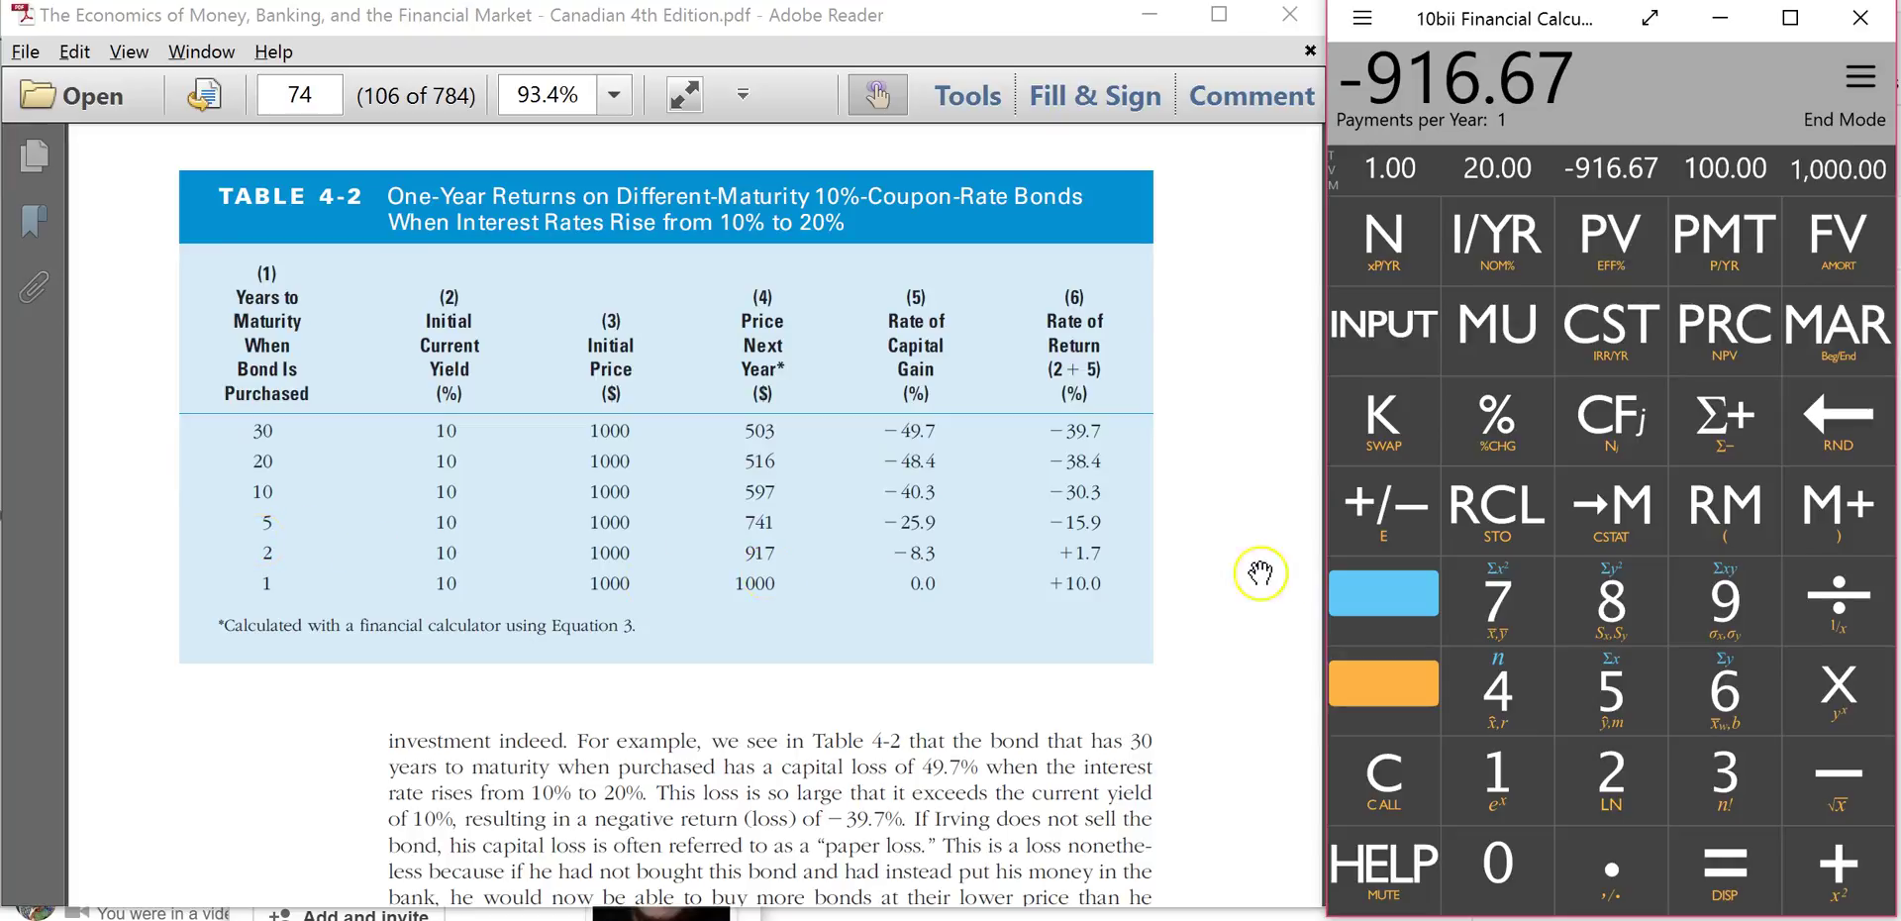
- Clear the display, then enter a future value of 1,000 and a payment of 100 for the five-year bond
click(1391, 782)
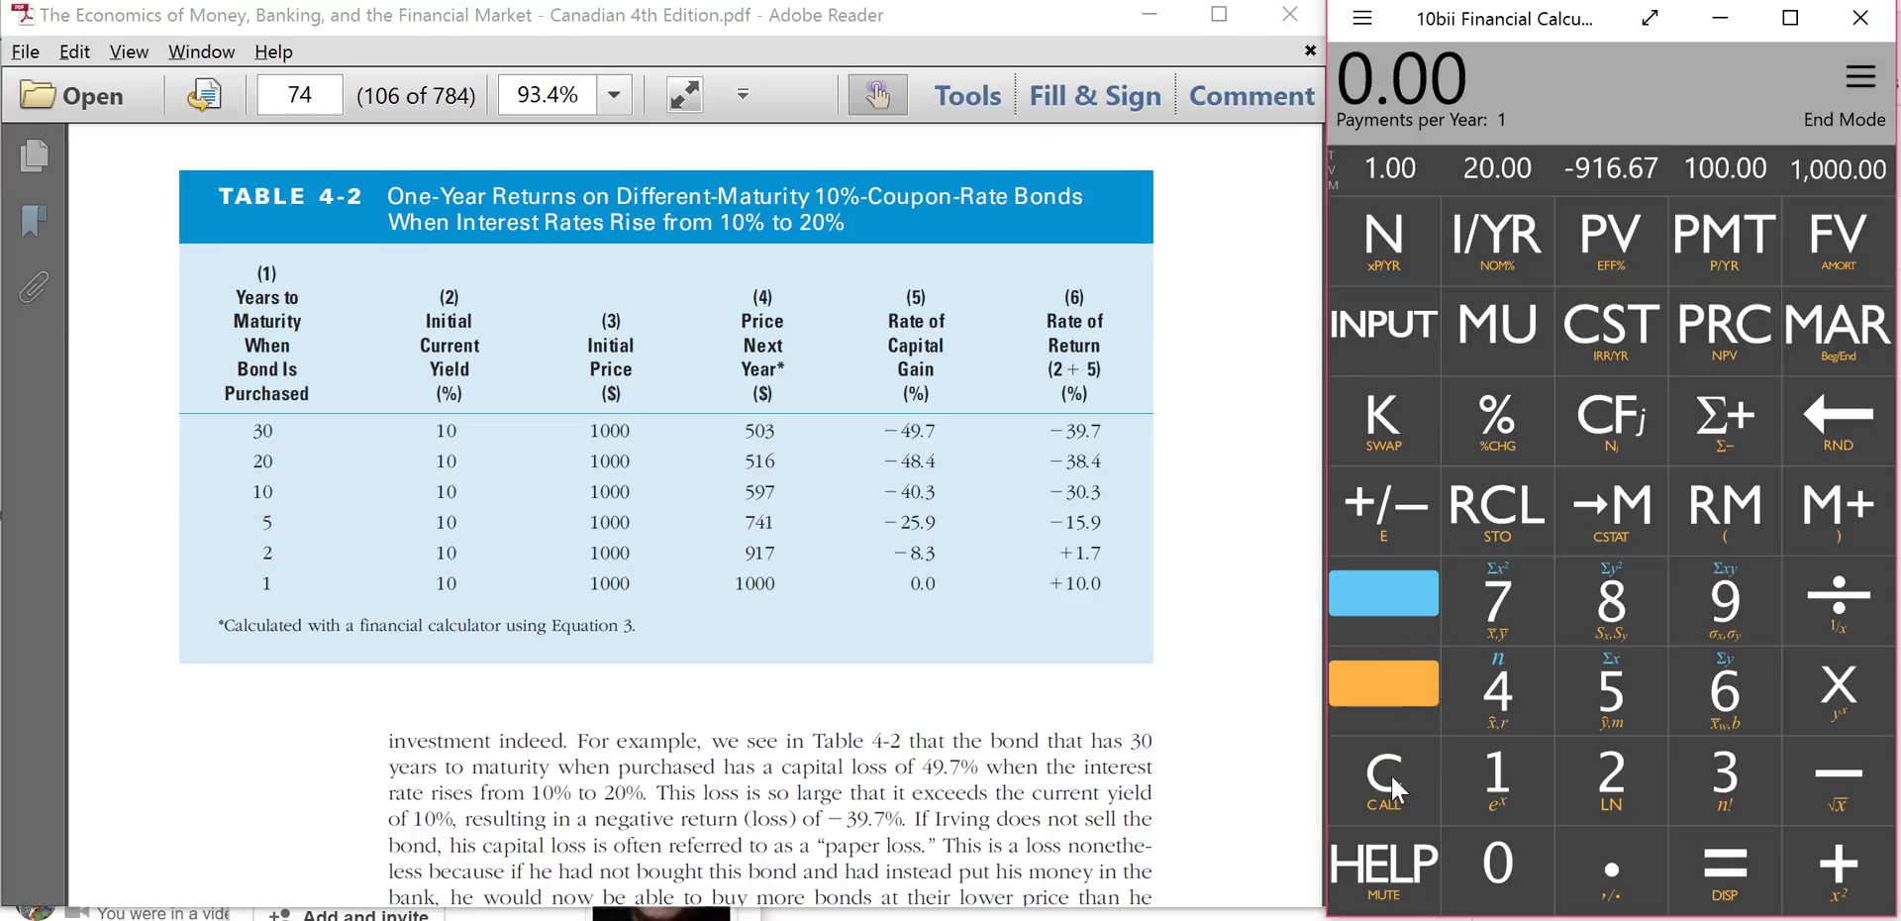
click(1497, 778)
click(1500, 864)
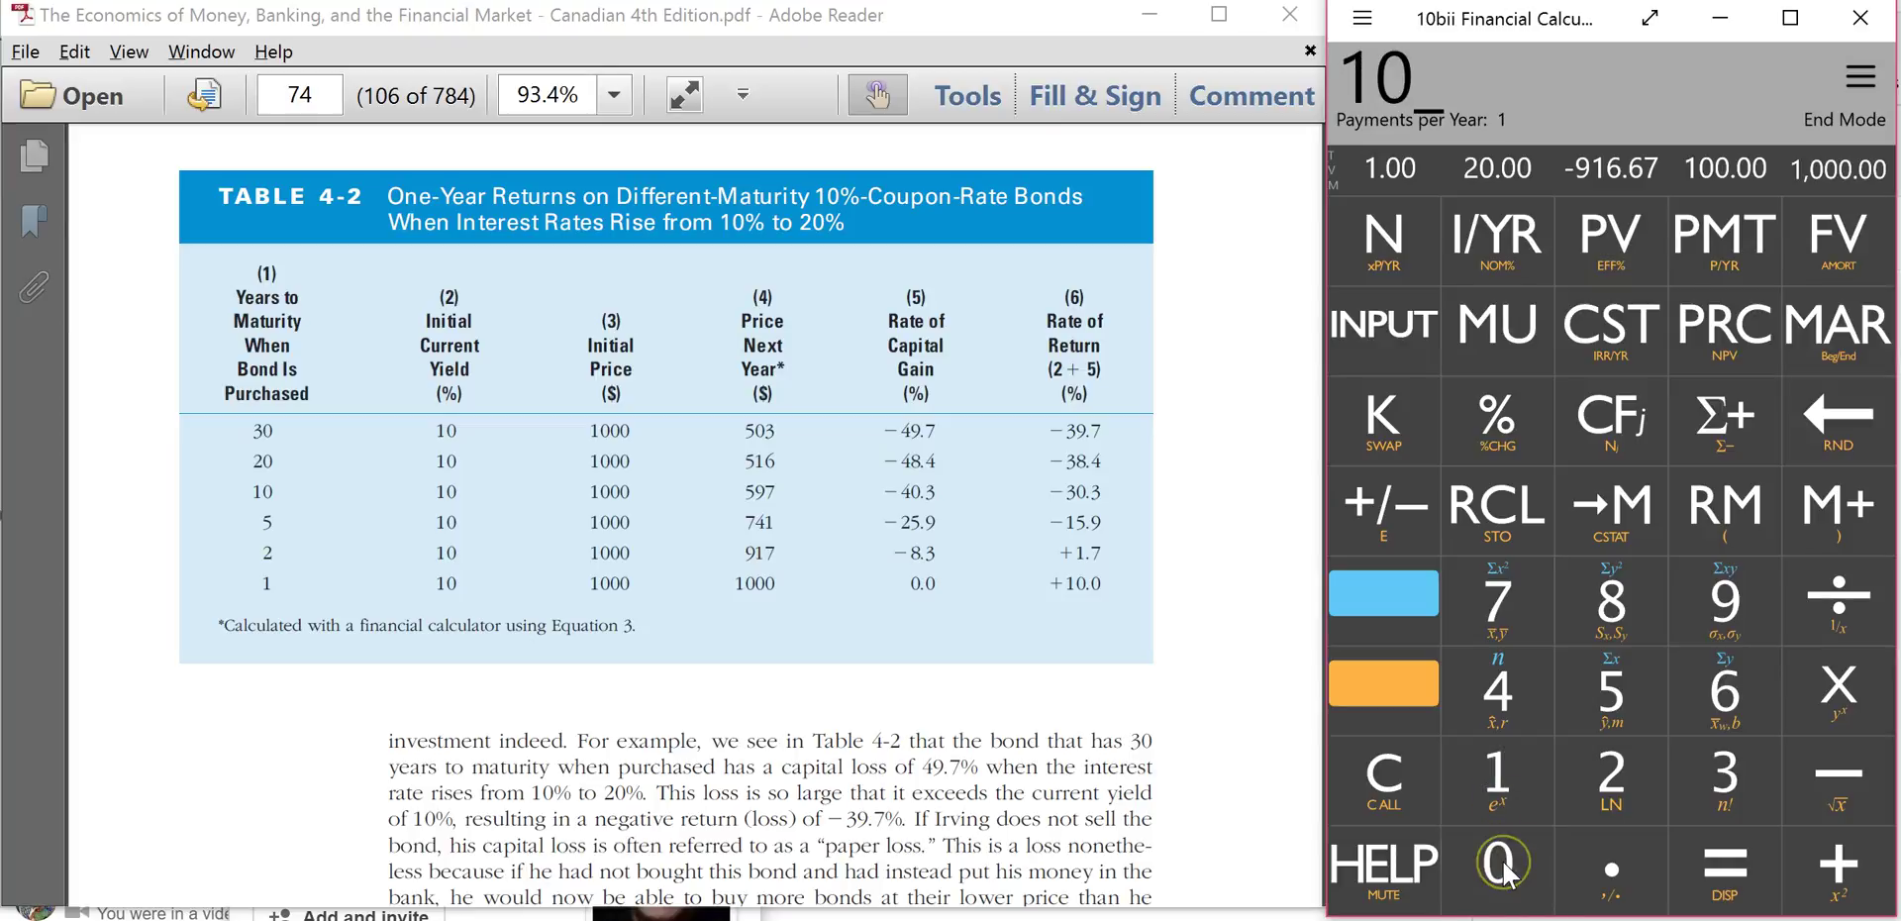
click(1500, 863)
click(1500, 863)
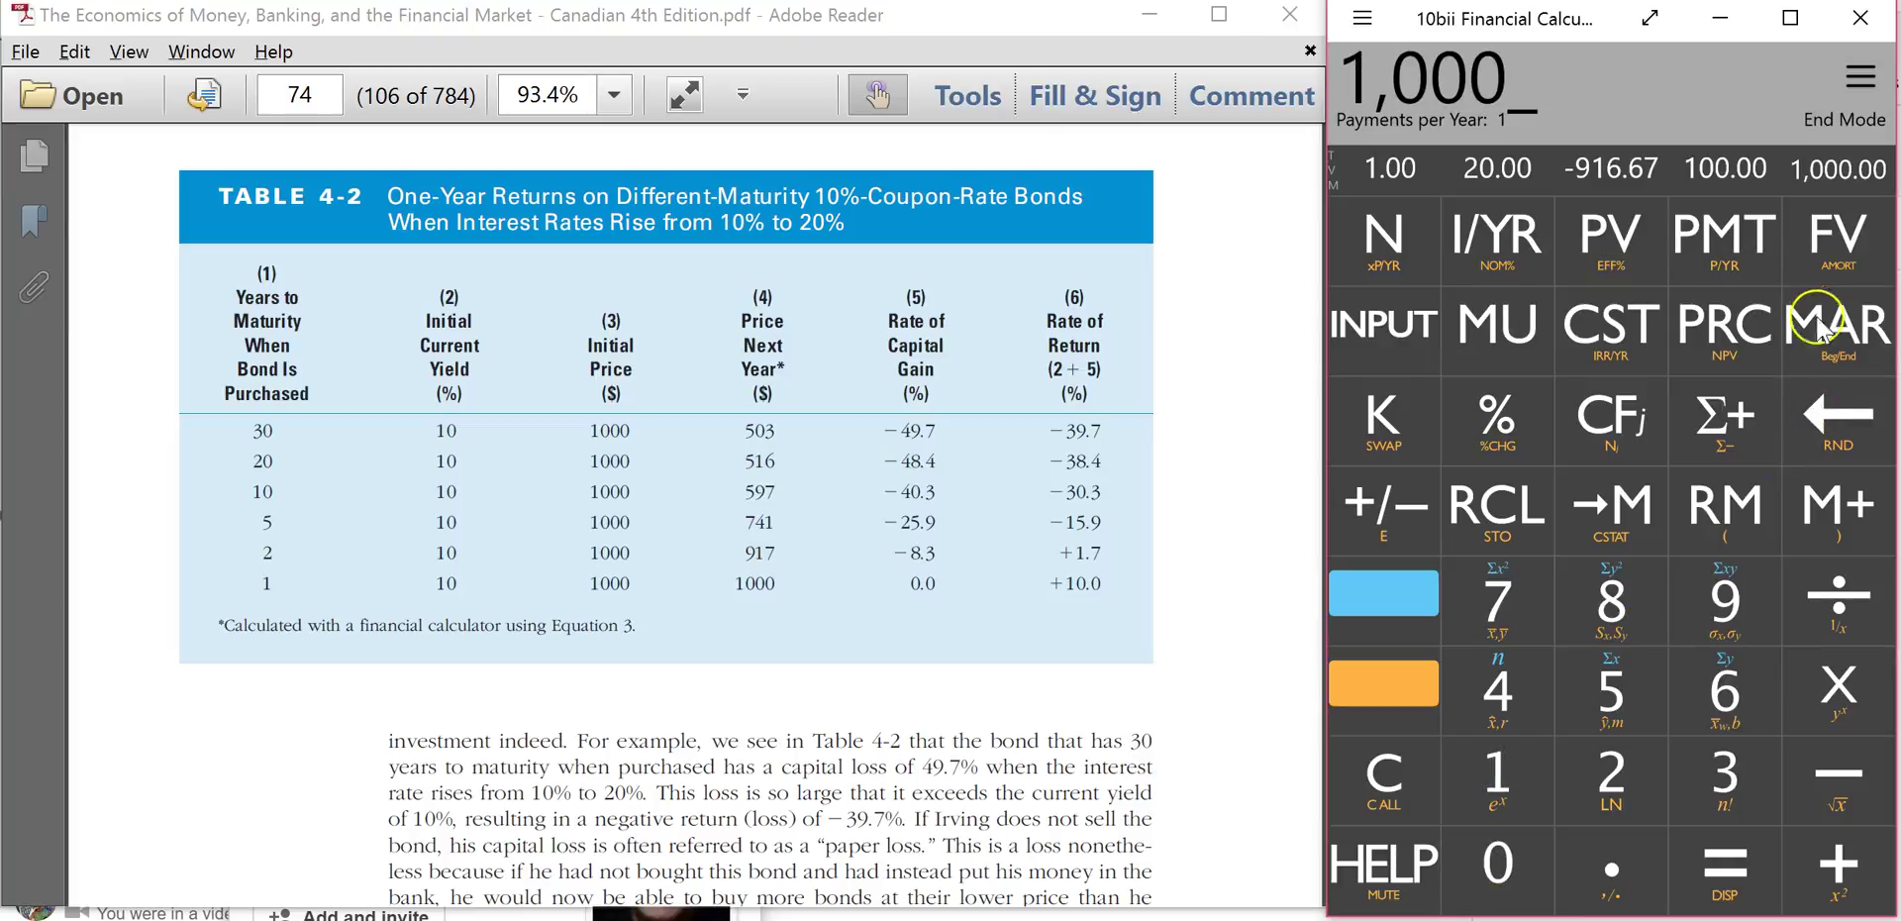
click(1834, 262)
click(1492, 818)
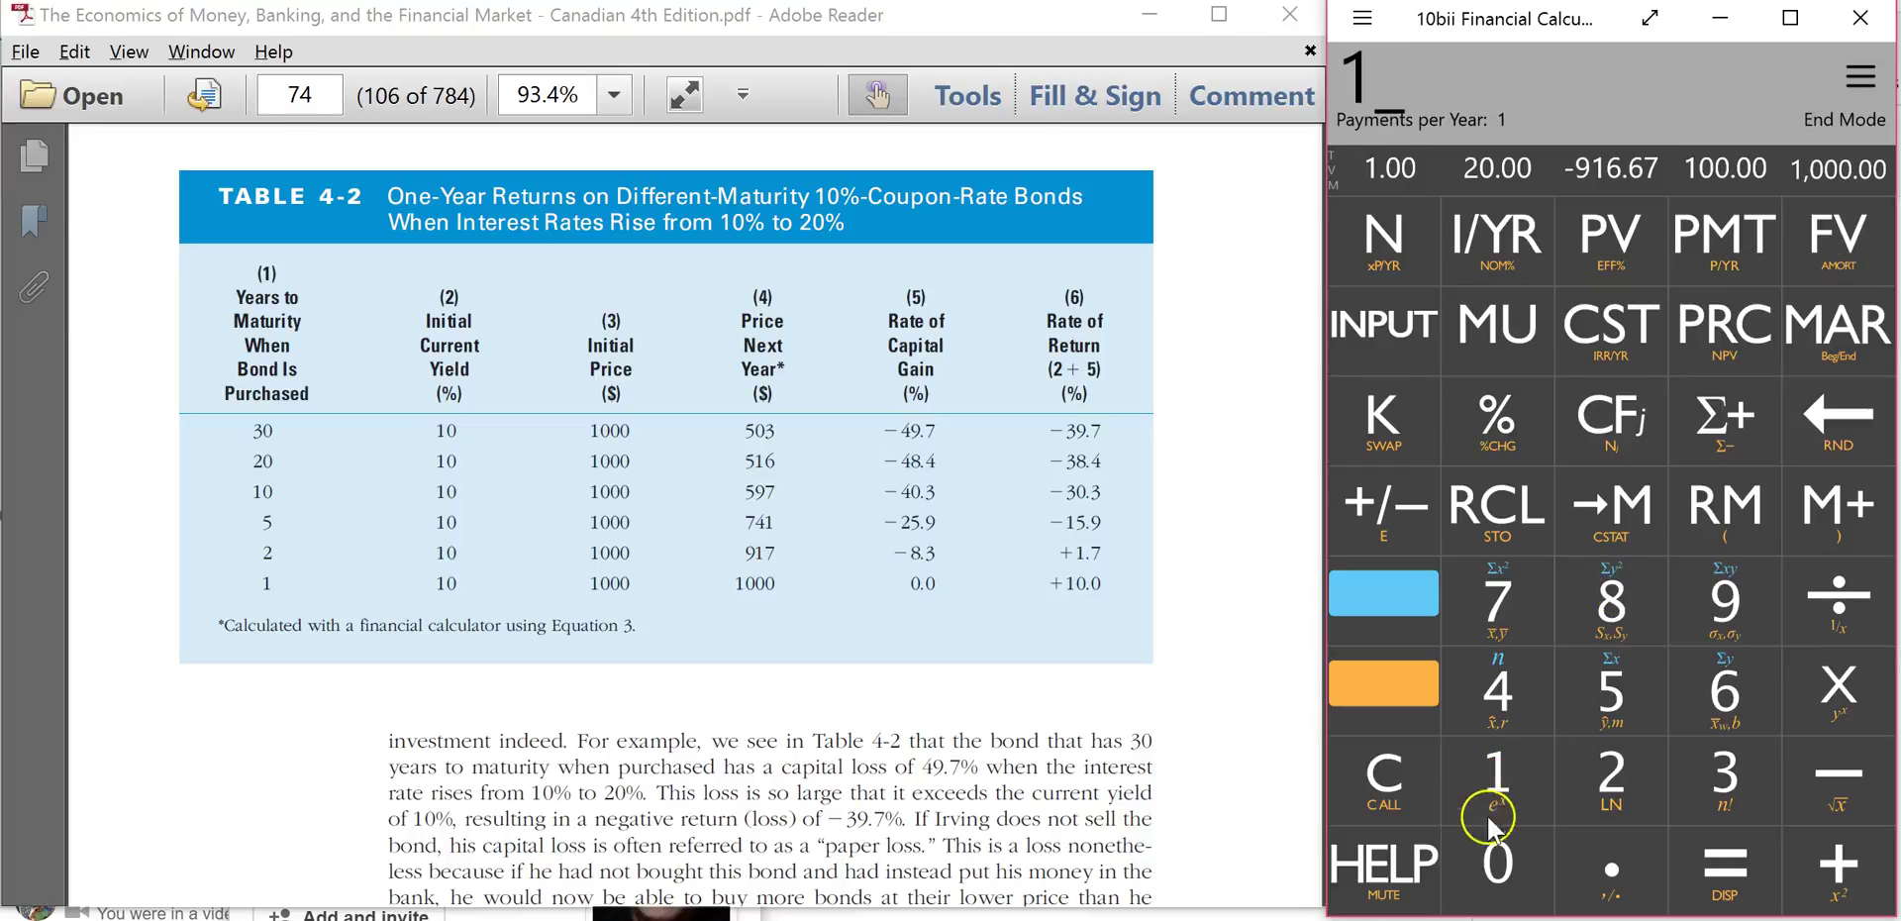
click(1497, 864)
click(1497, 864)
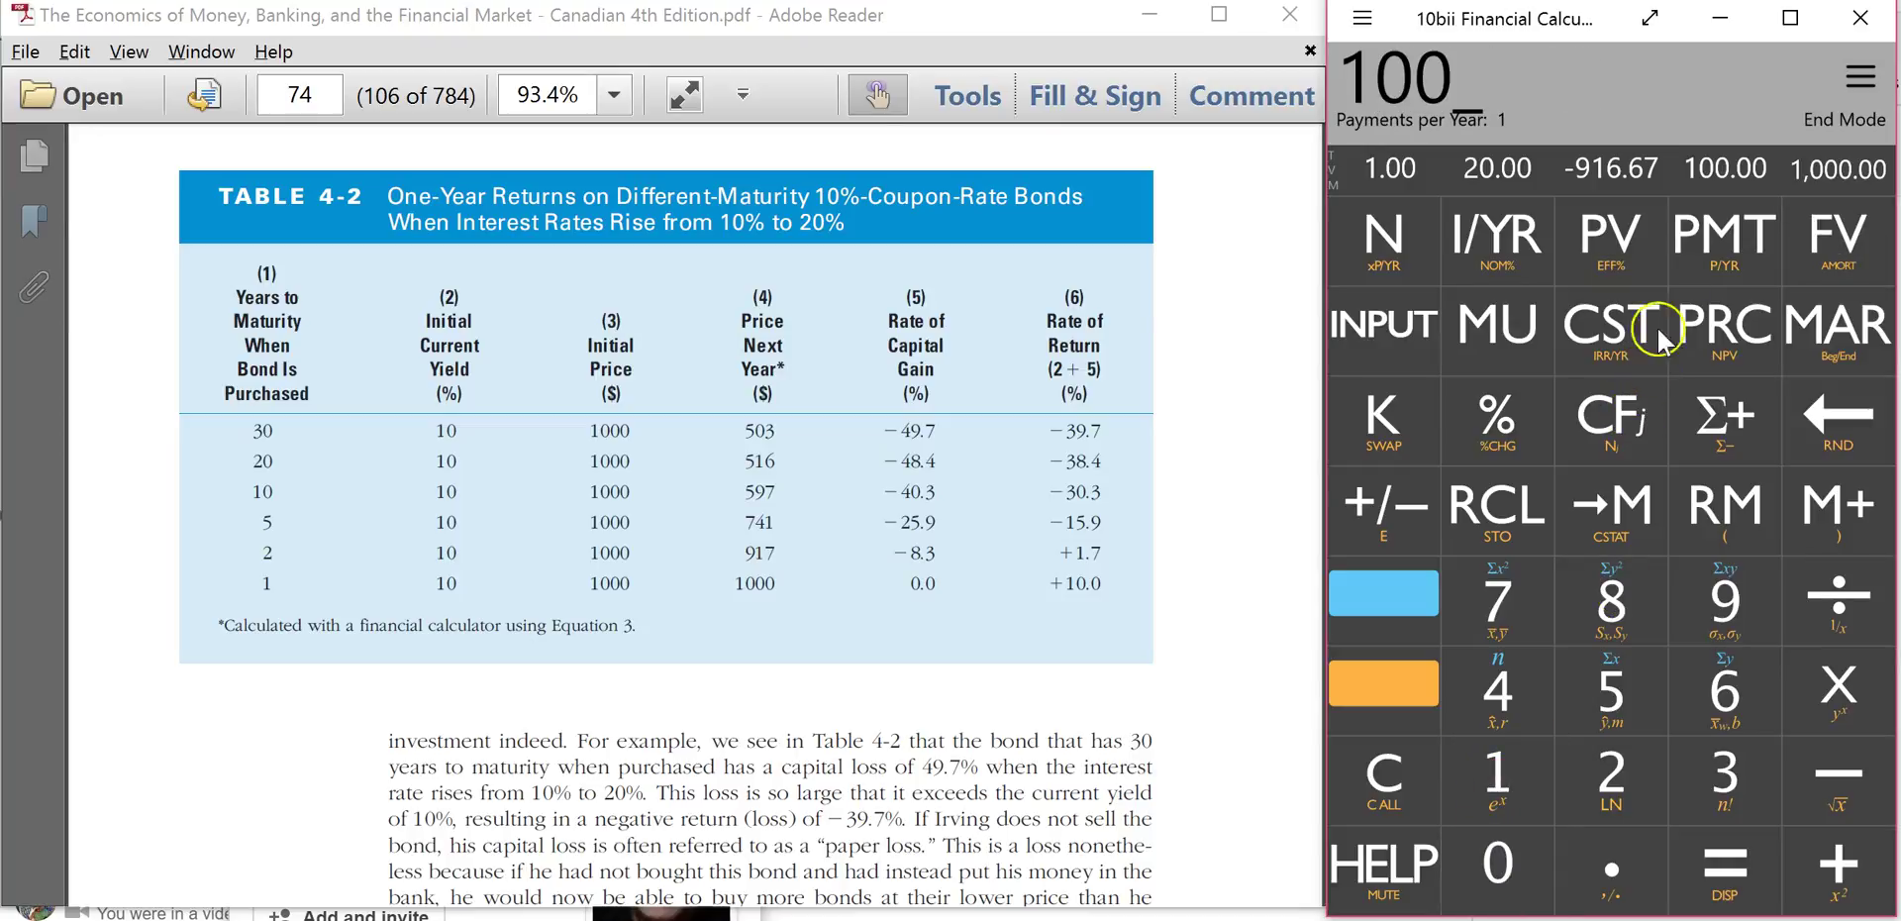
click(1710, 234)
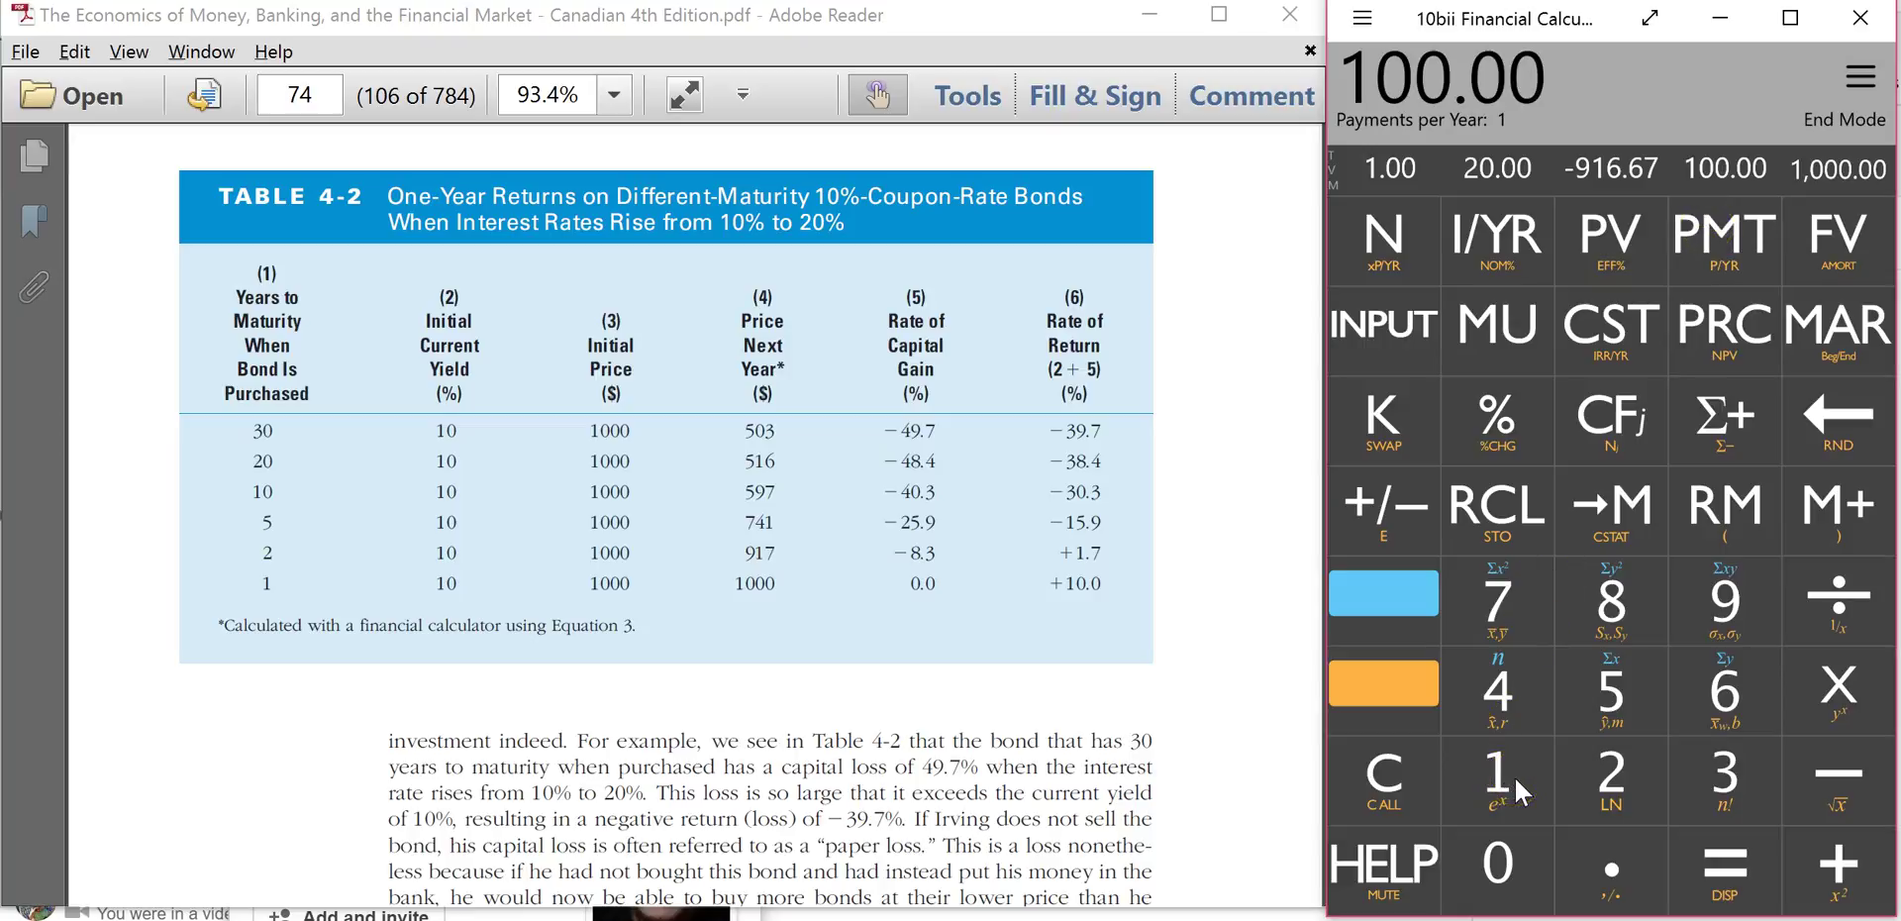
- Compute the five-year bond's price next year as the present value at 20% interest with 4 periods remaining
click(1610, 779)
click(1514, 841)
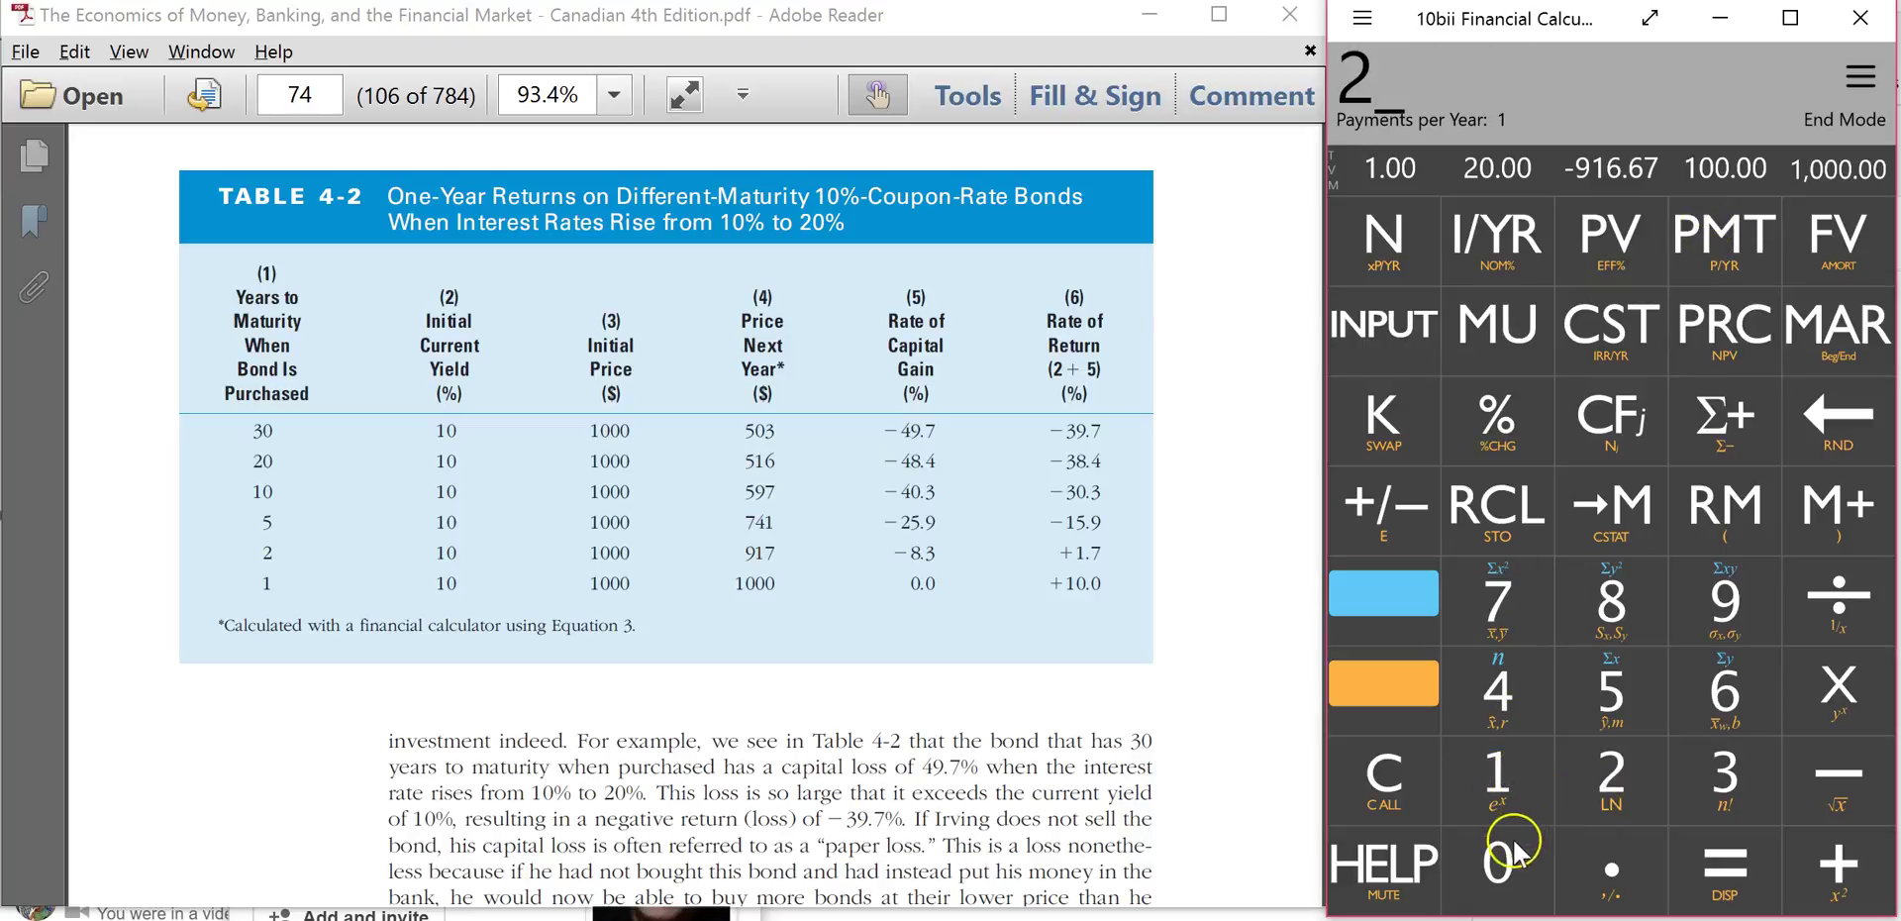
click(1510, 250)
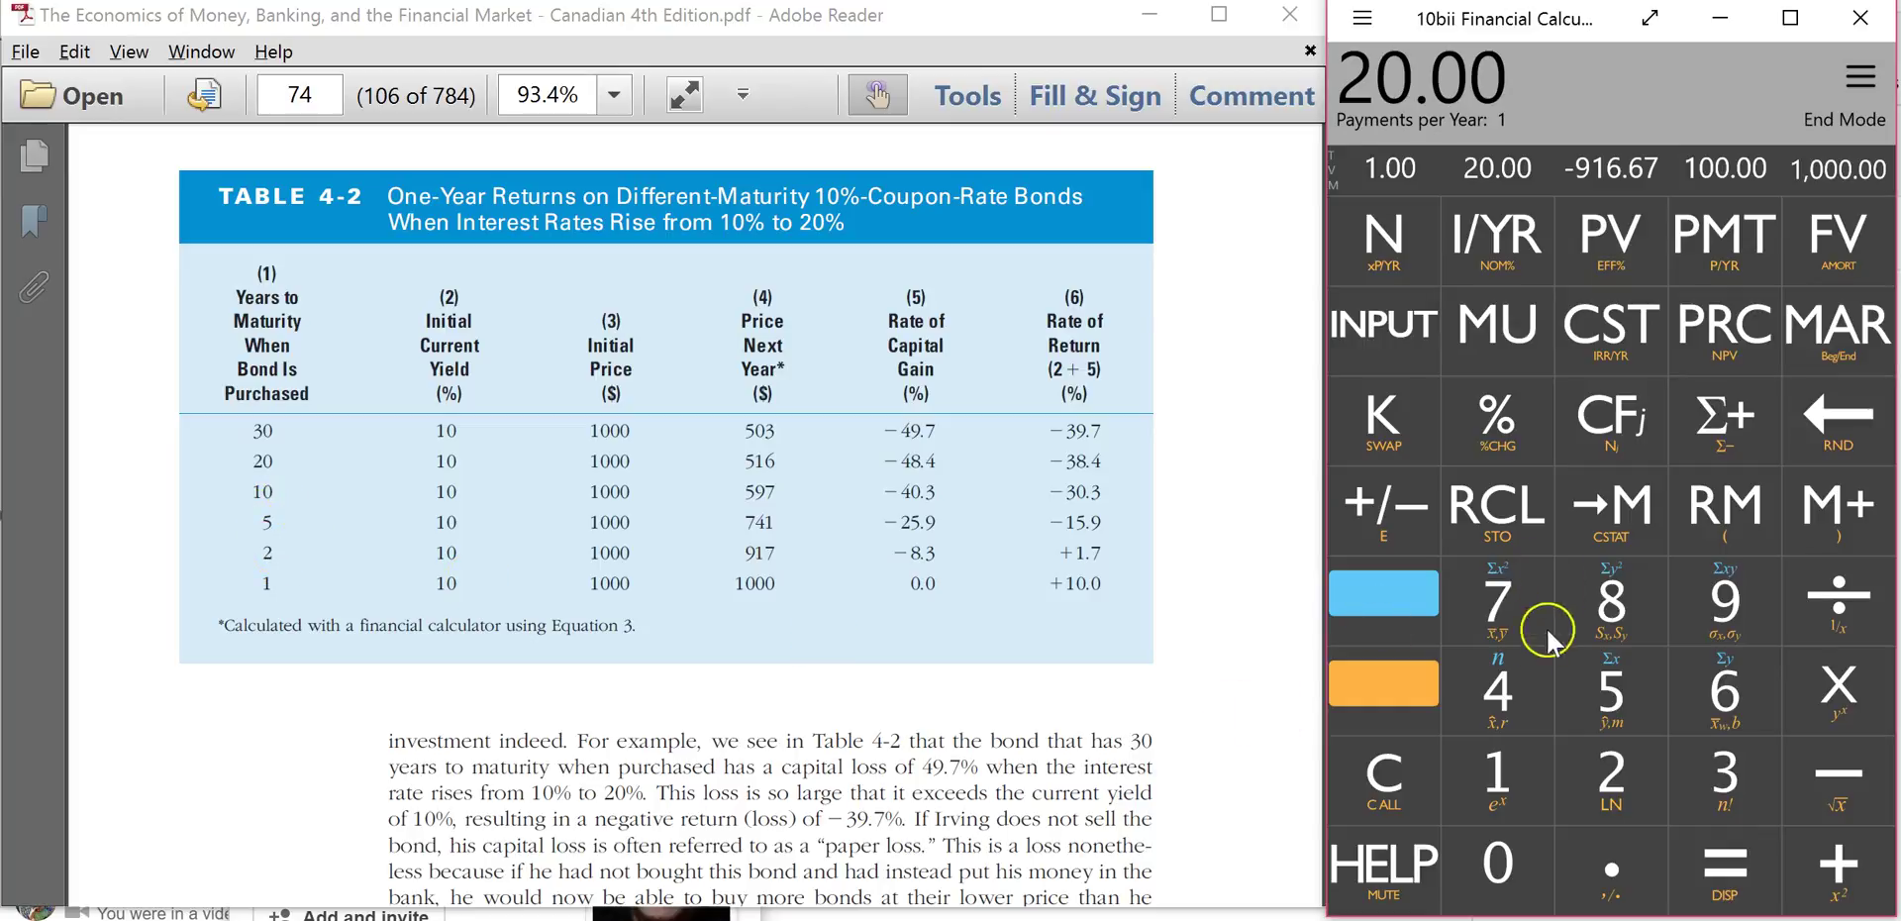
click(1499, 685)
click(1385, 237)
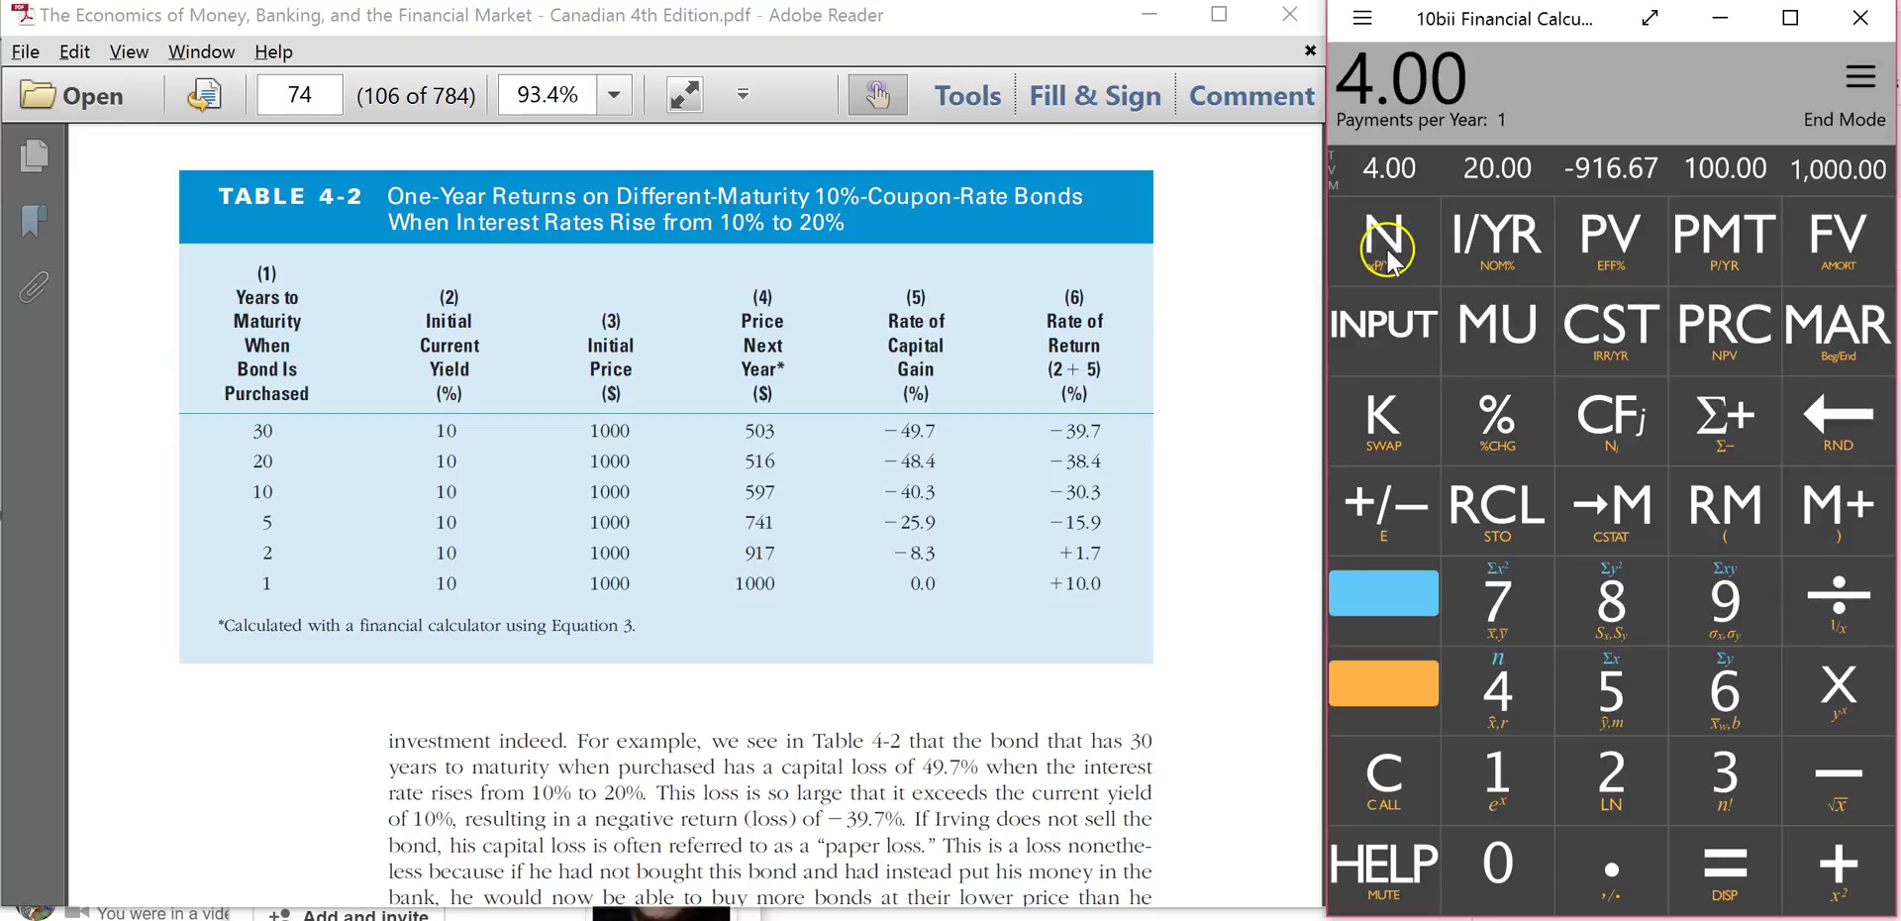
click(1620, 253)
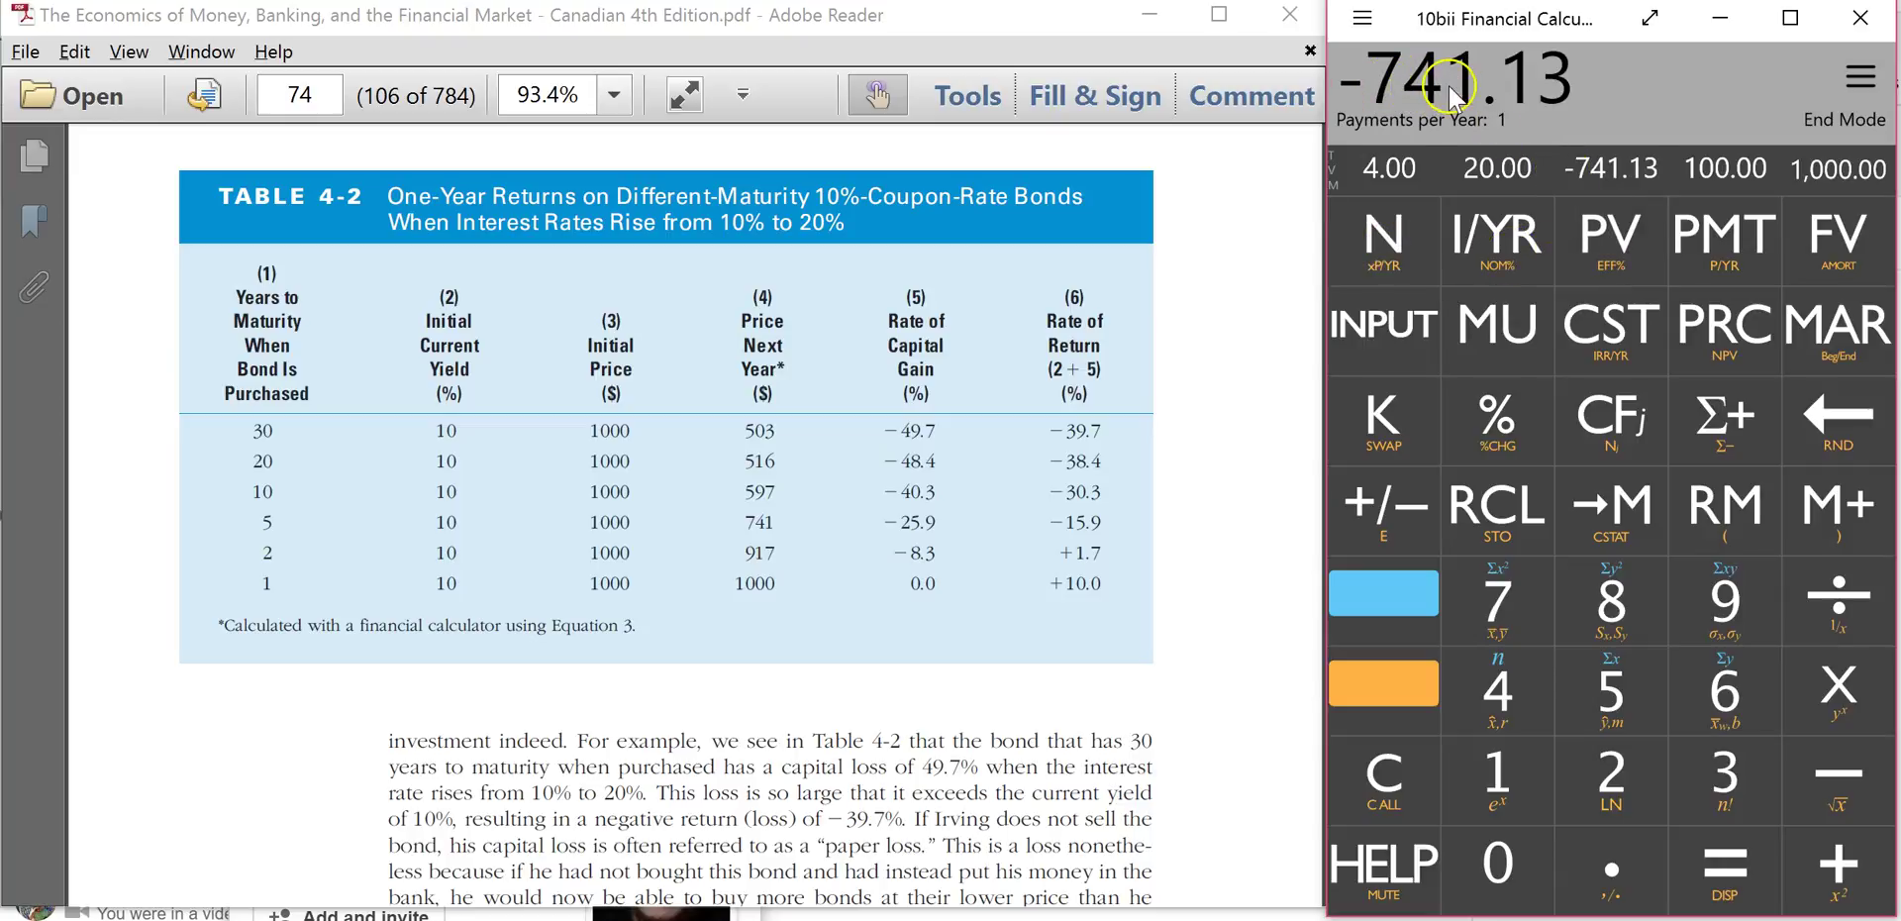